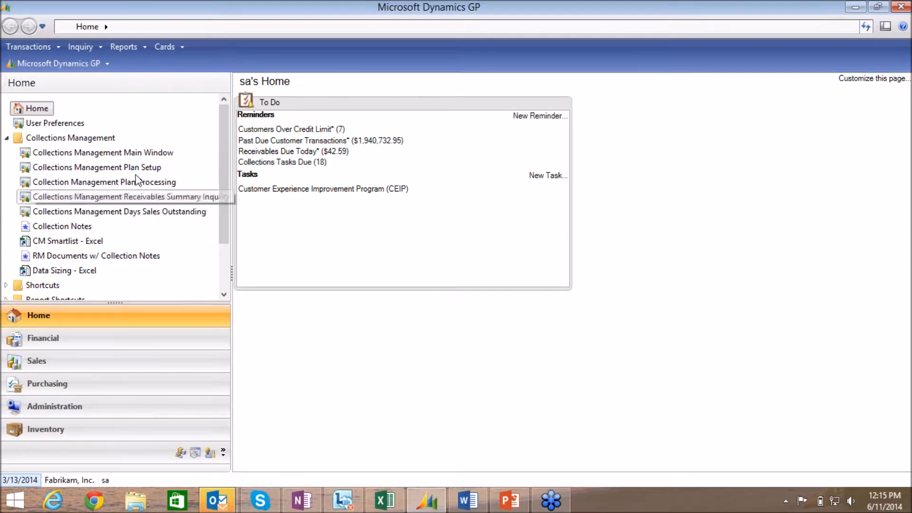
Open the Collections Management Main Window and load the customer record for Aaron Fitz Electrical.
{"action": "left_click", "coordinate": [135, 158]}
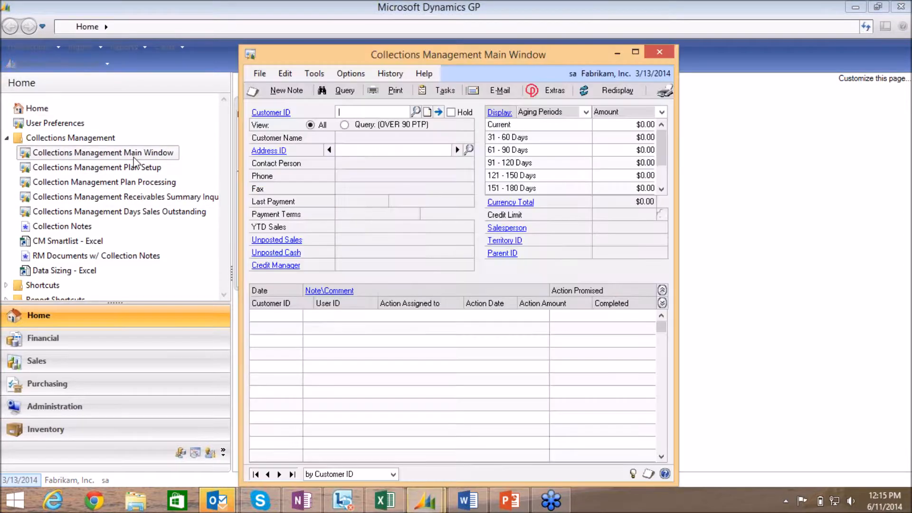
{"action": "left_click_drag", "start_coordinate": [409, 52], "coordinate": [408, 38]}
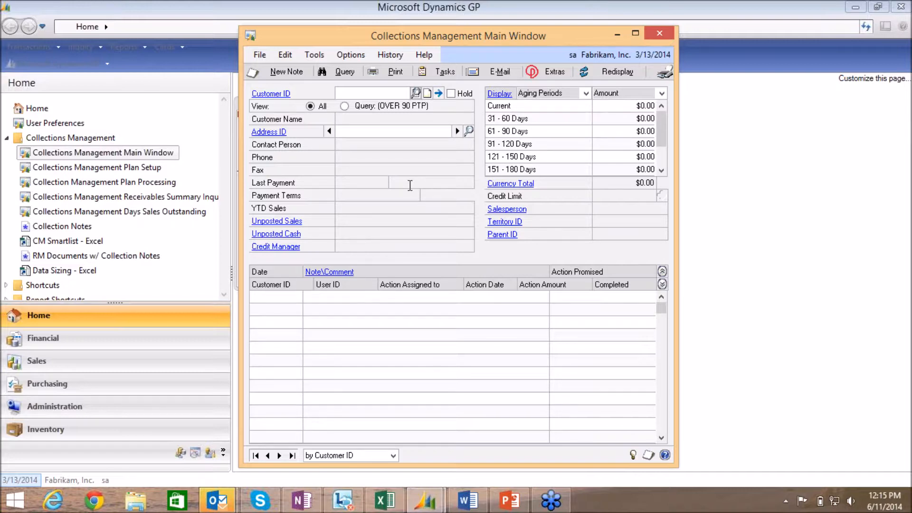
{"action": "left_click", "coordinate": [398, 231]}
{"action": "left_click", "coordinate": [601, 385]}
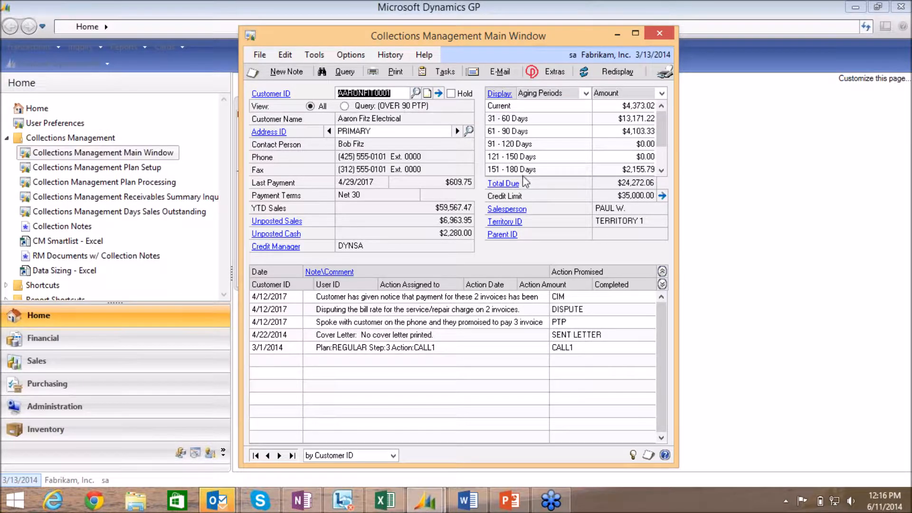
Start a collections e-mail for the customer and add the primary contact's e-mail as a TO recipient.
{"action": "left_click", "coordinate": [546, 73]}
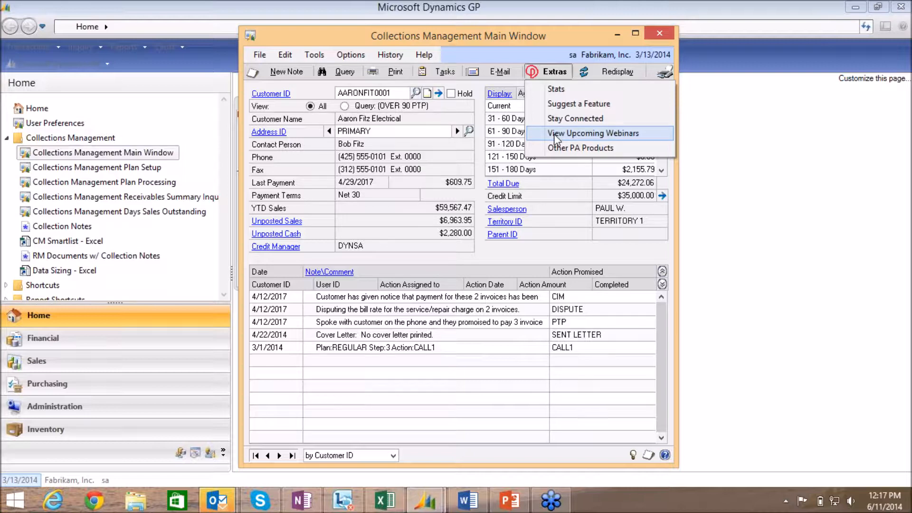
{"action": "left_click", "coordinate": [562, 54]}
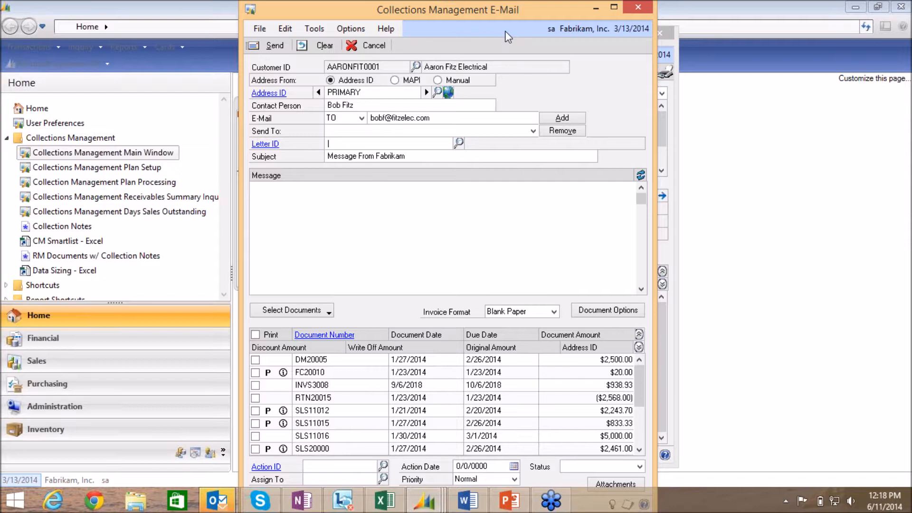
{"action": "left_click_drag", "start_coordinate": [520, 13], "coordinate": [596, 17]}
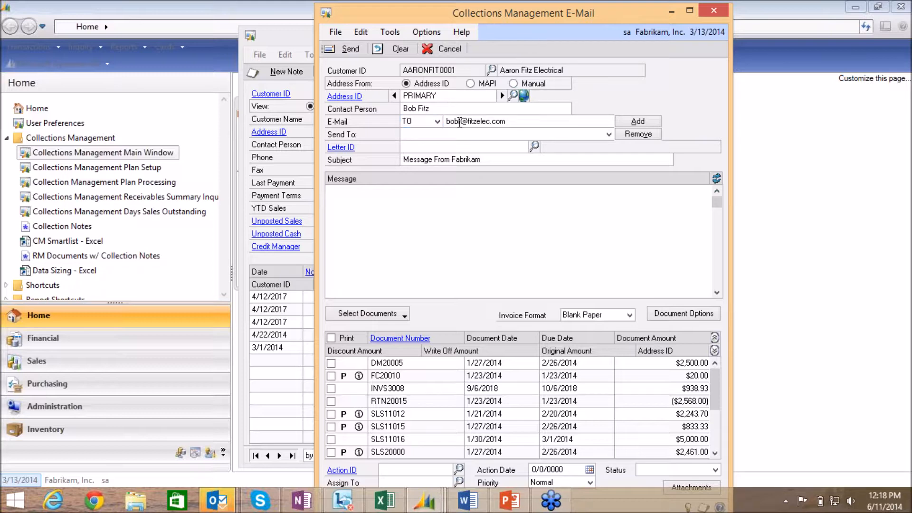
{"action": "left_click", "coordinate": [625, 121]}
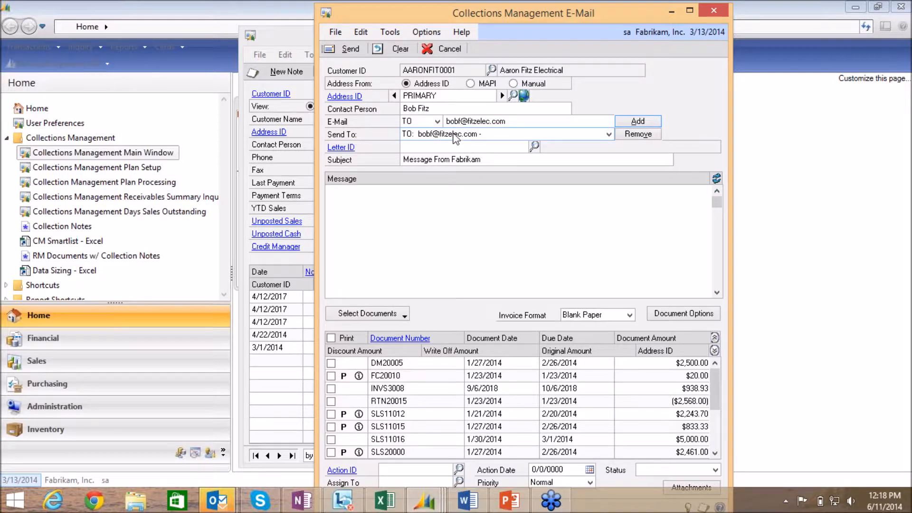
{"action": "left_click", "coordinate": [437, 121]}
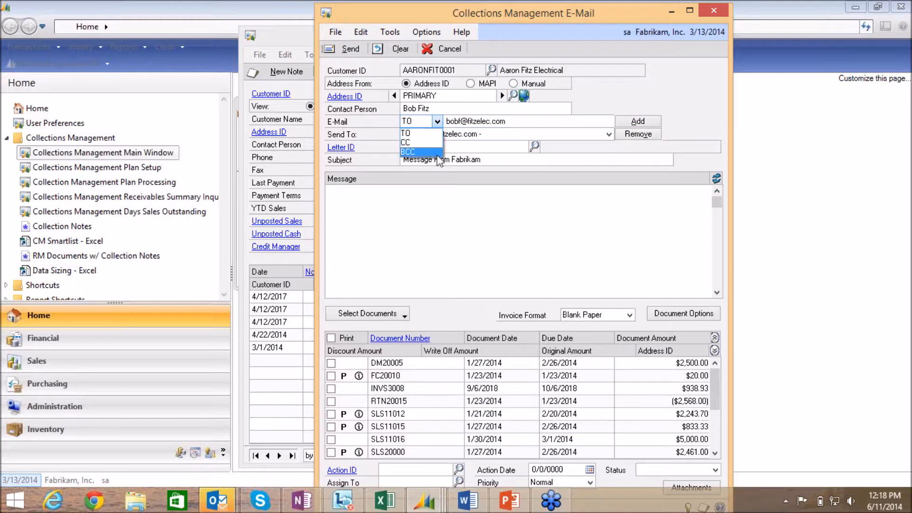
{"action": "left_click", "coordinate": [447, 191]}
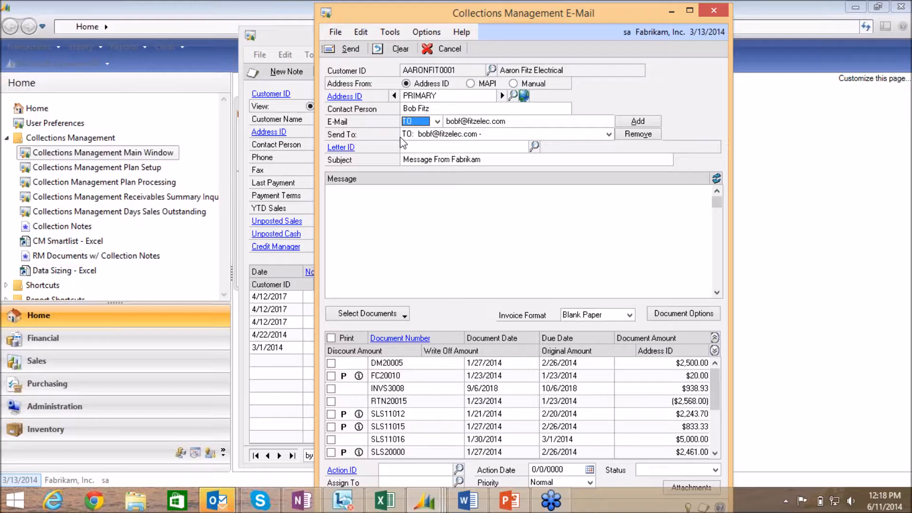
Apply the Select Invoices letter to the e-mail and add the contact's first name to the greeting.
{"action": "left_click", "coordinate": [534, 148]}
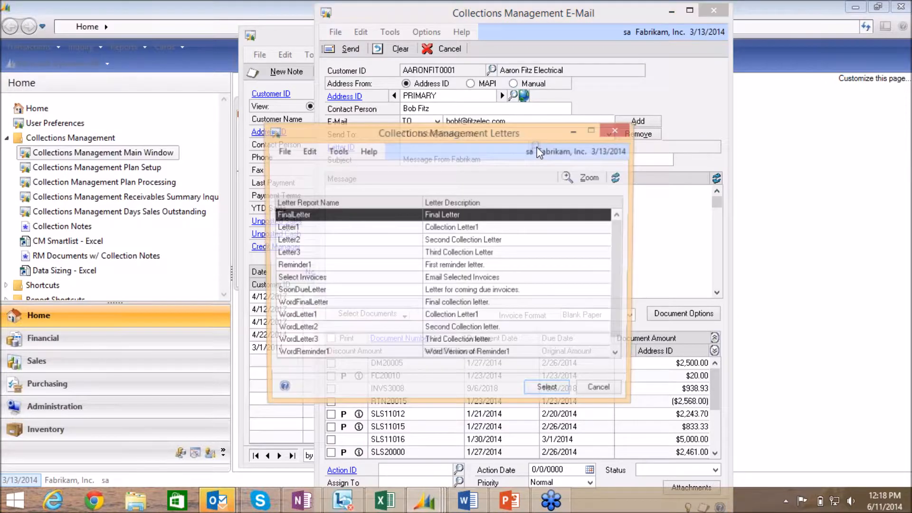
{"action": "left_click", "coordinate": [380, 278]}
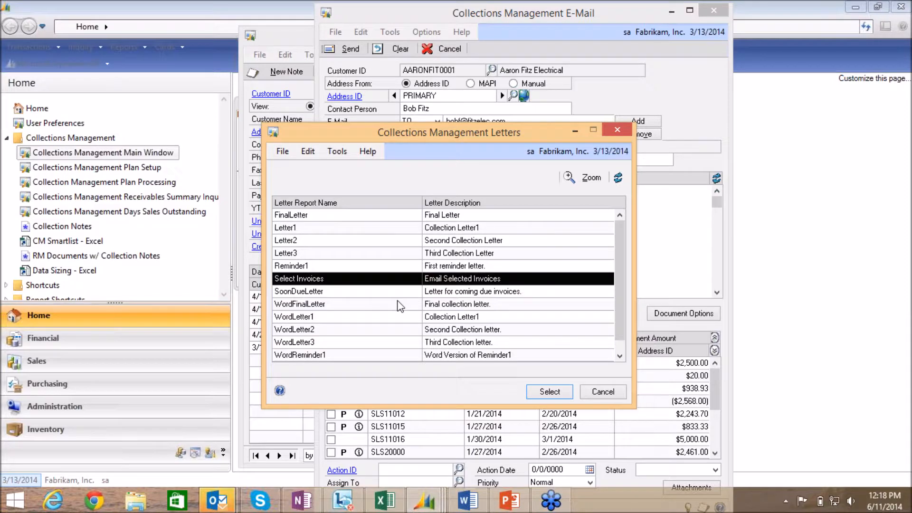
{"action": "left_click", "coordinate": [548, 392]}
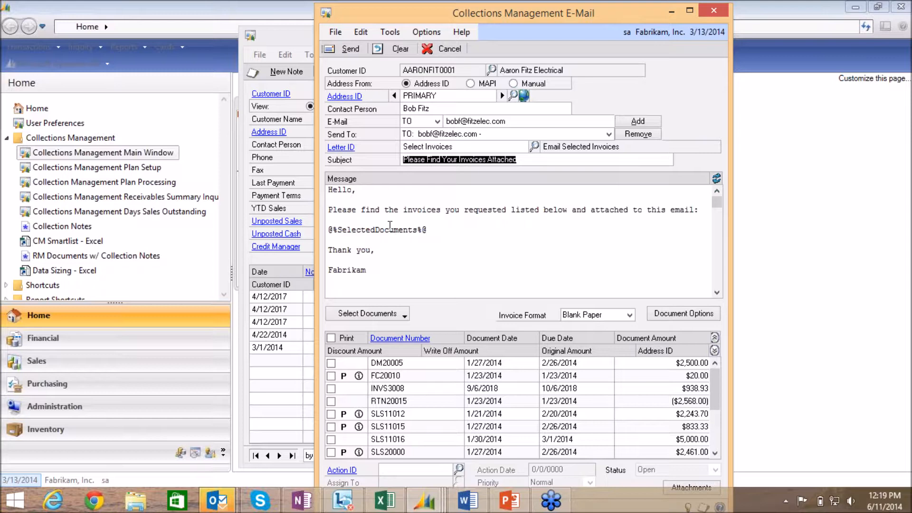
{"action": "left_click", "coordinate": [354, 188]}
{"action": "type", "text": "Bob"}
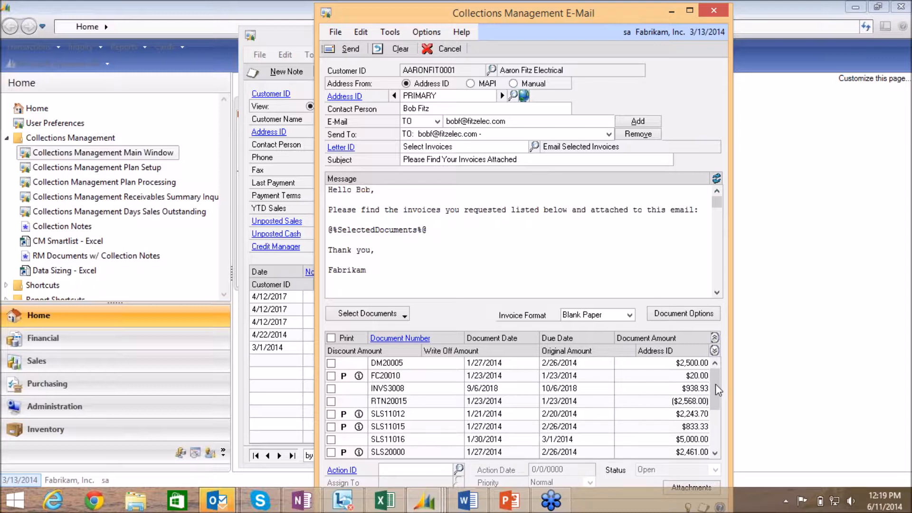
Mark the customer's overdue invoices for the e-mail and refresh the message to fill in the selected documents.
{"action": "scroll", "coordinate": [710, 402], "scroll_direction": "down", "scroll_amount": 1}
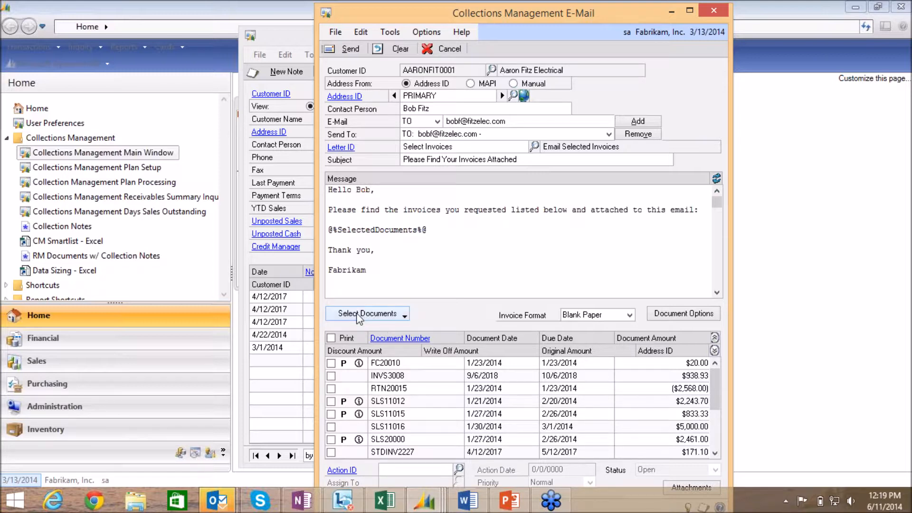
{"action": "left_click", "coordinate": [385, 316]}
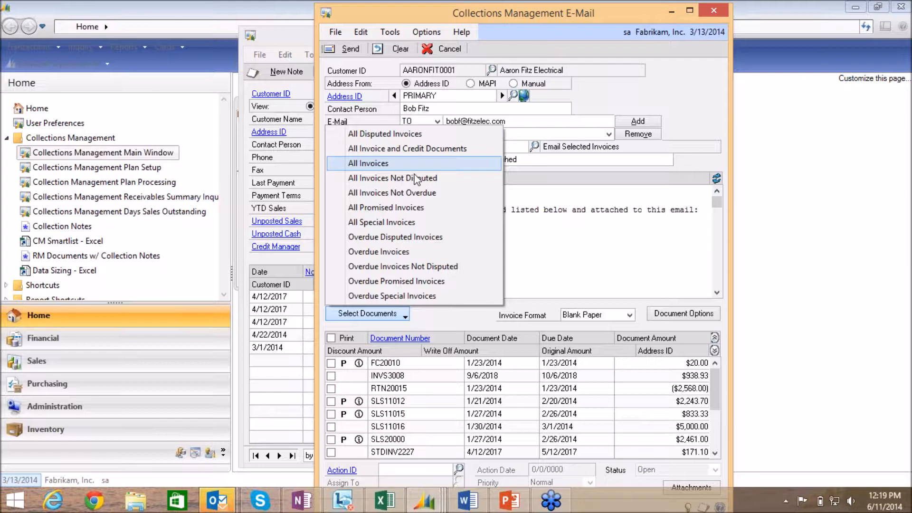
{"action": "left_click", "coordinate": [414, 252]}
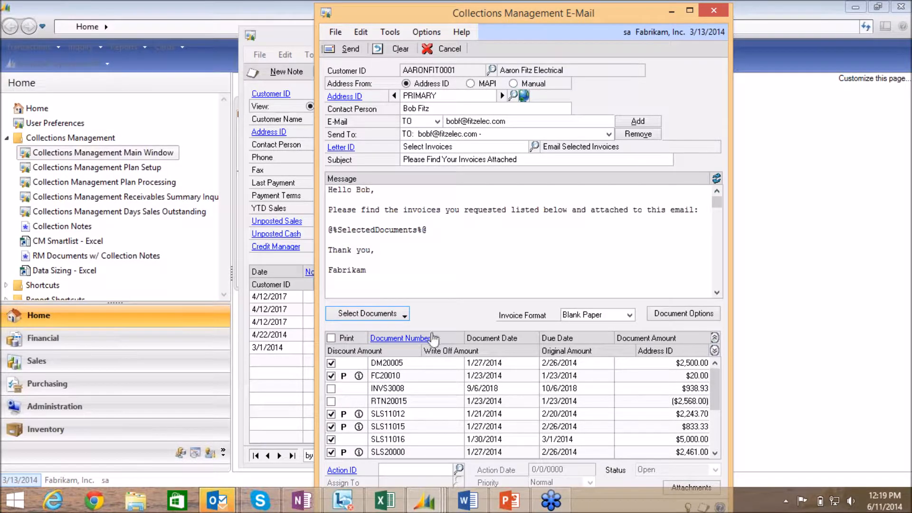
{"action": "left_click", "coordinate": [716, 179]}
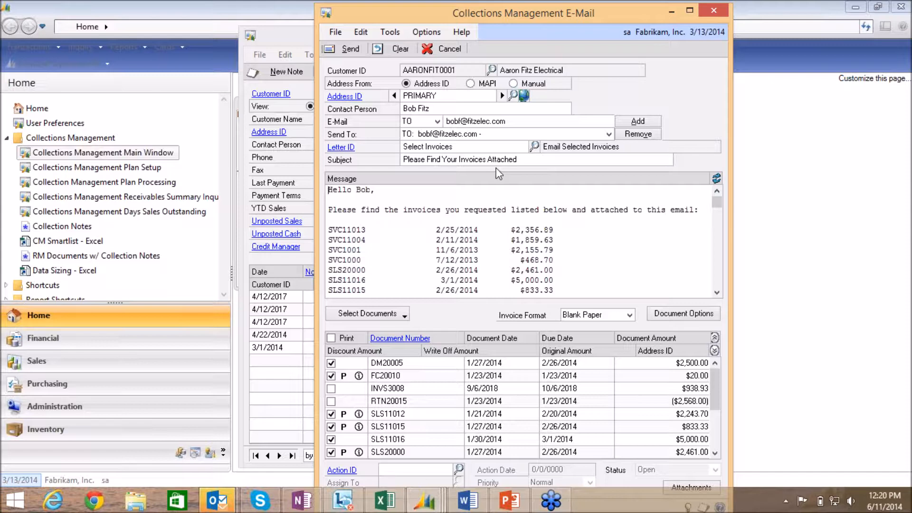
View the e-mail attachment options without adding a file, and close the unsent e-mail and the main collections window.
{"action": "left_click", "coordinate": [706, 483]}
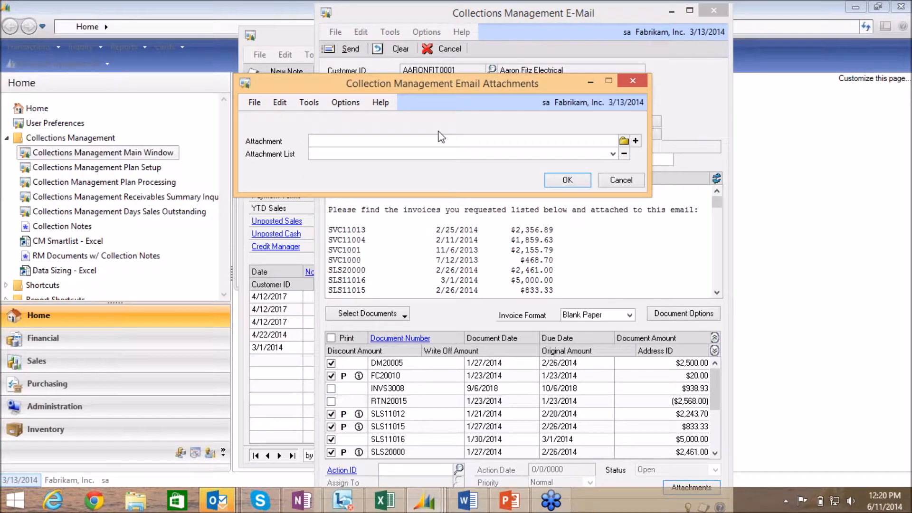
{"action": "left_click", "coordinate": [619, 180]}
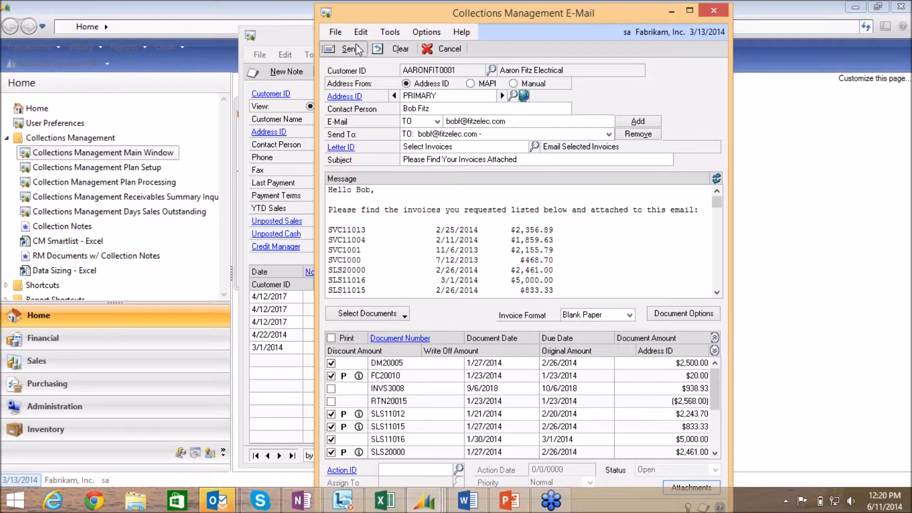
{"action": "left_click", "coordinate": [712, 11]}
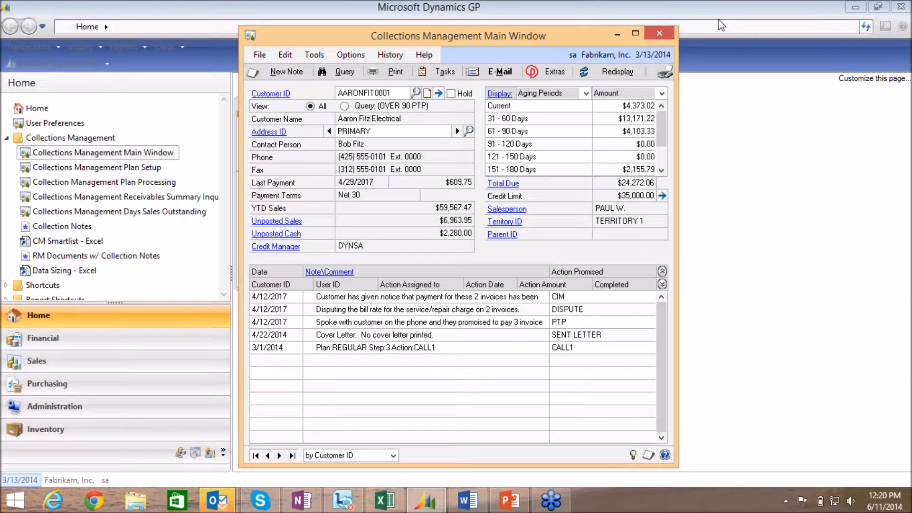
{"action": "left_click", "coordinate": [656, 35]}
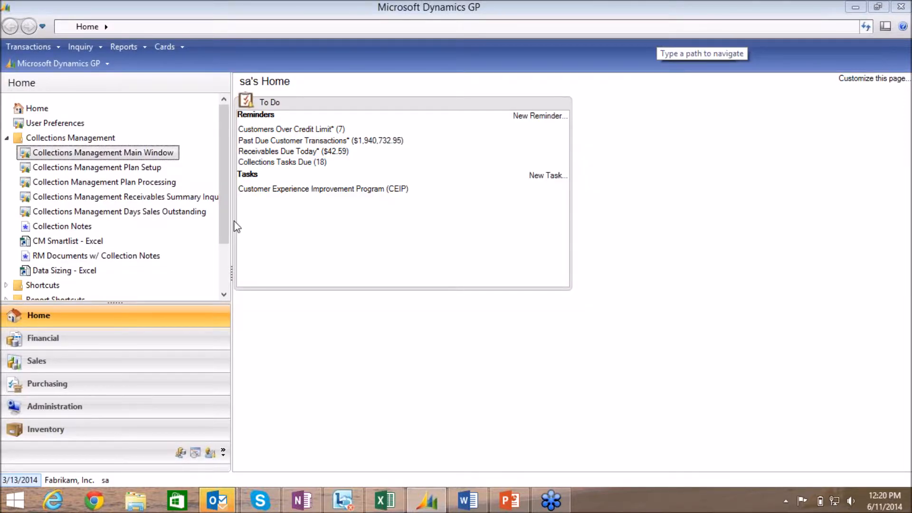
Open Collections Management Plan Setup and display the GOODCUSTOMERS plan.
{"action": "left_click", "coordinate": [144, 168]}
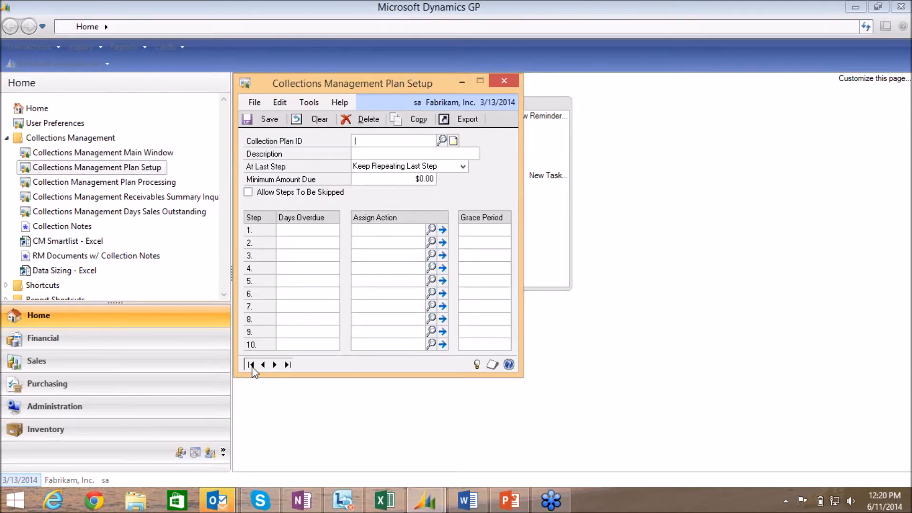
{"action": "left_click", "coordinate": [274, 364]}
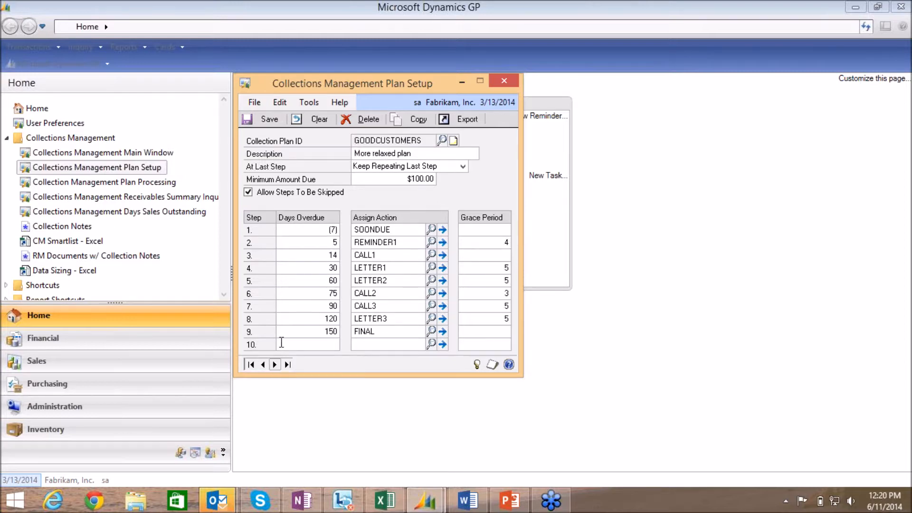
{"action": "left_click_drag", "start_coordinate": [386, 85], "coordinate": [442, 58]}
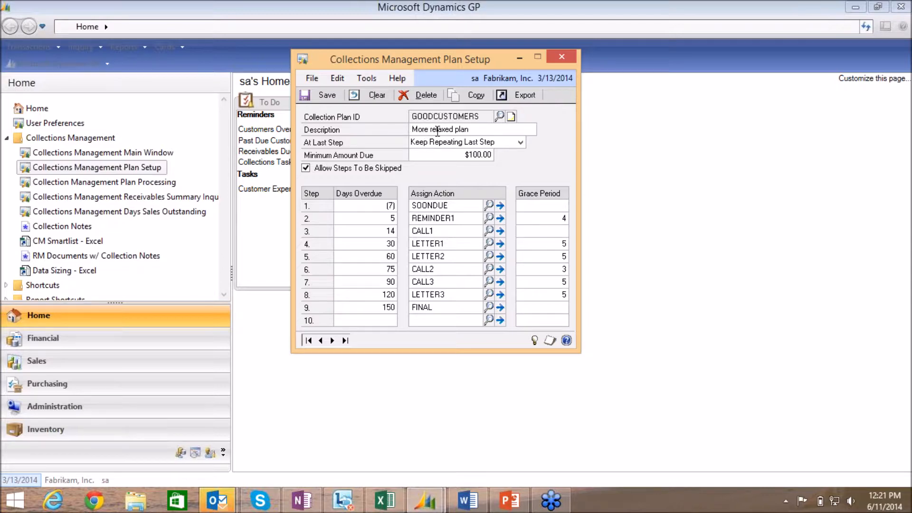
{"action": "key", "text": "XF86AudioMute"}
Examine the plan's SOONDUE action and its SoonDueLetter template, and close both windows.
{"action": "left_click", "coordinate": [500, 205]}
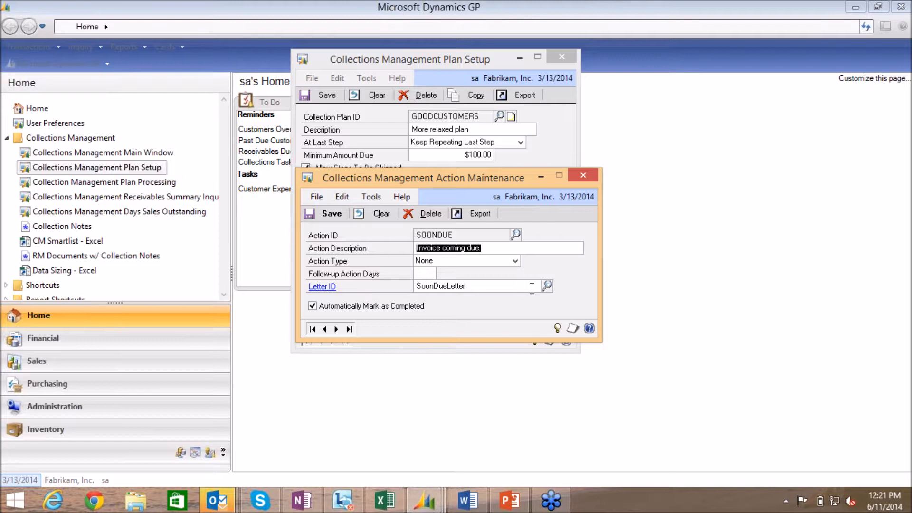
{"action": "left_click", "coordinate": [322, 287]}
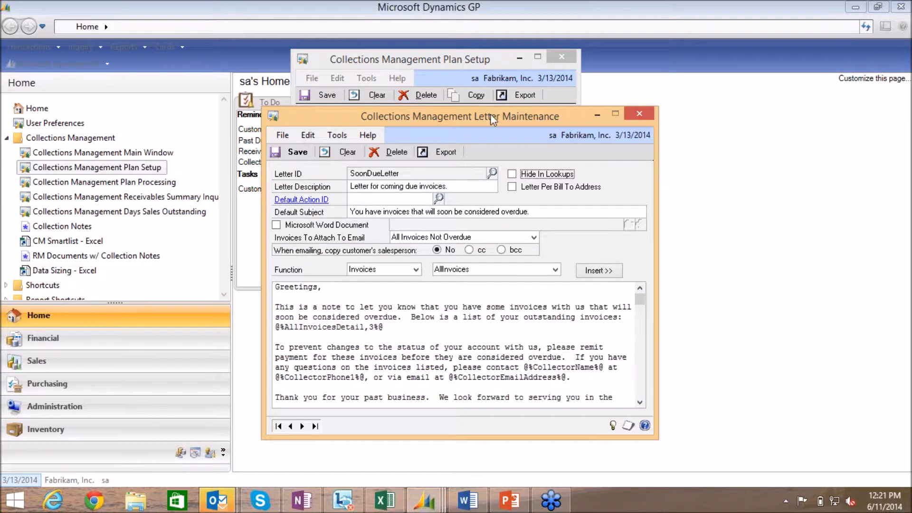
{"action": "left_click_drag", "start_coordinate": [492, 121], "coordinate": [493, 62]}
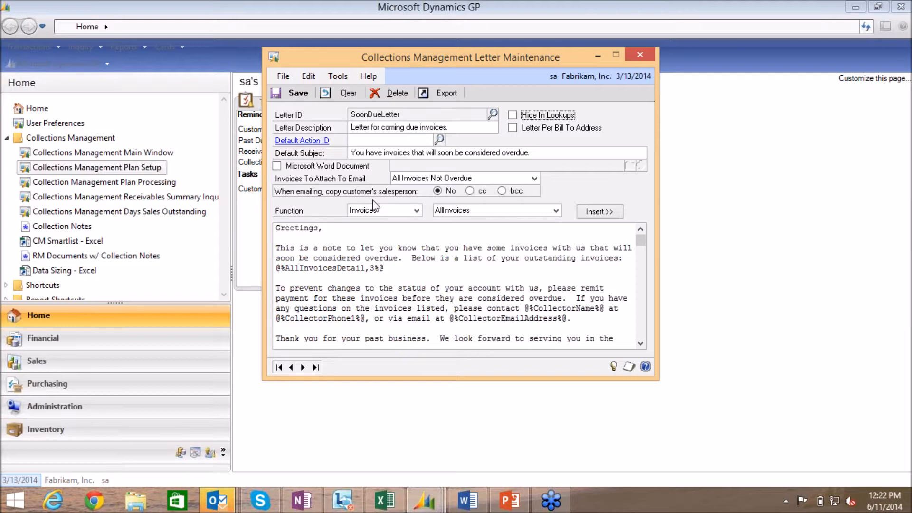
{"action": "left_click", "coordinate": [645, 55]}
{"action": "left_click", "coordinate": [595, 178]}
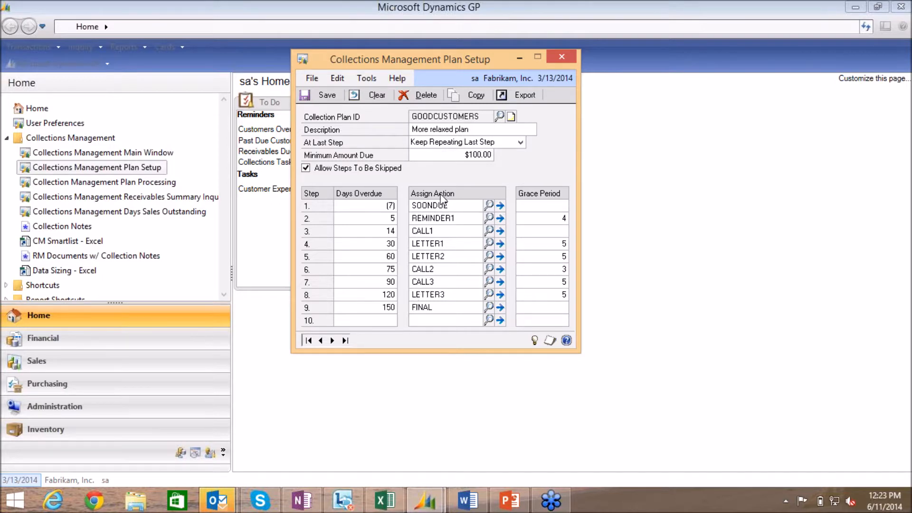
Review the At Last Step options, browse the HIGHRISK and REGULAR plans, and close the plan setup.
{"action": "left_click", "coordinate": [436, 146]}
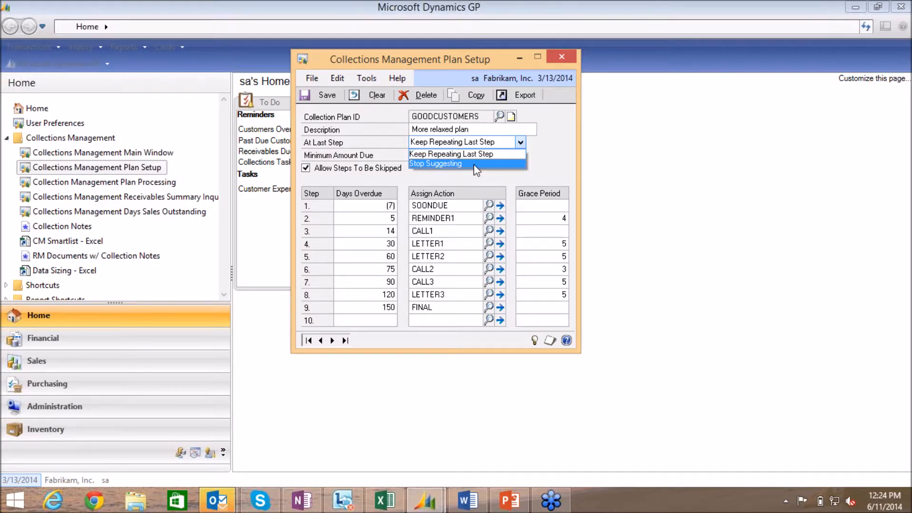
{"action": "left_click", "coordinate": [494, 180]}
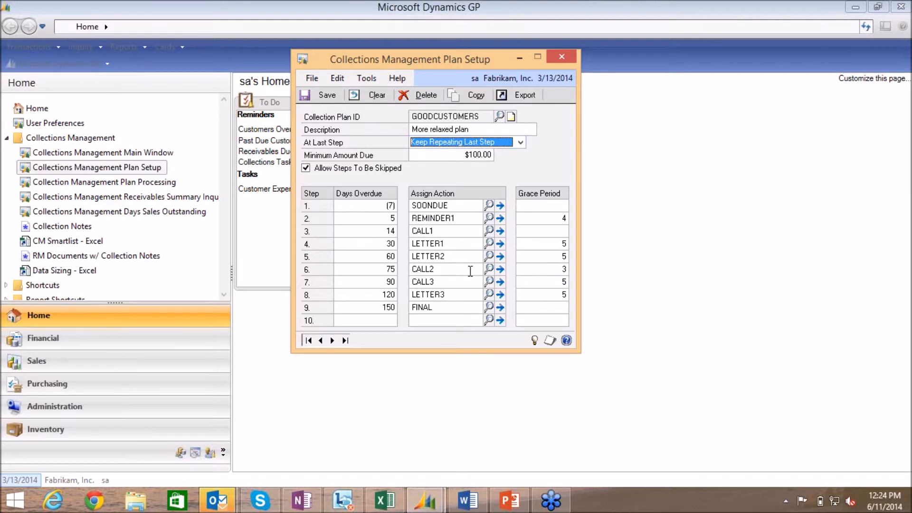
{"action": "left_click", "coordinate": [345, 340]}
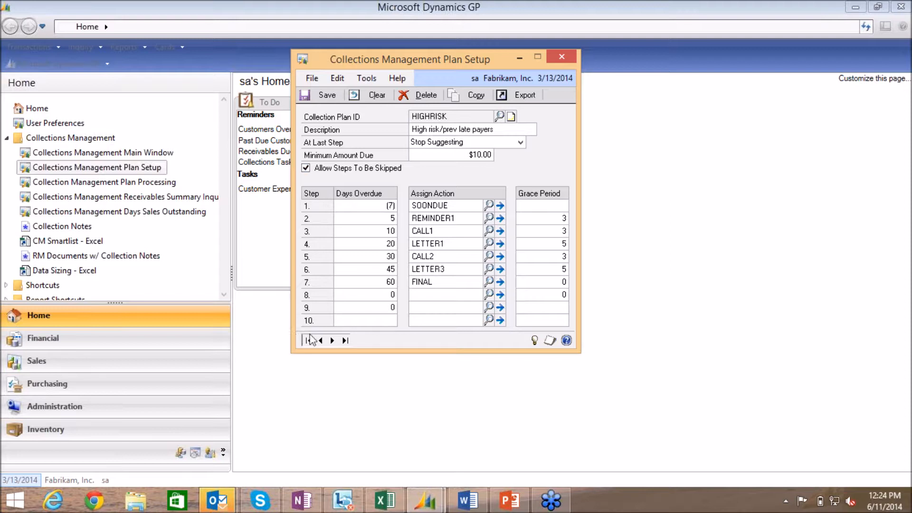
{"action": "left_click", "coordinate": [332, 340]}
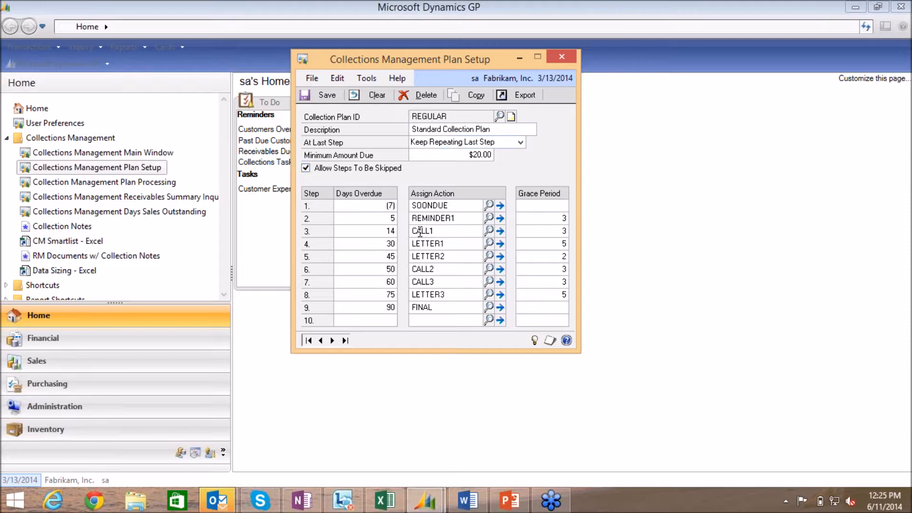
{"action": "left_click", "coordinate": [565, 55]}
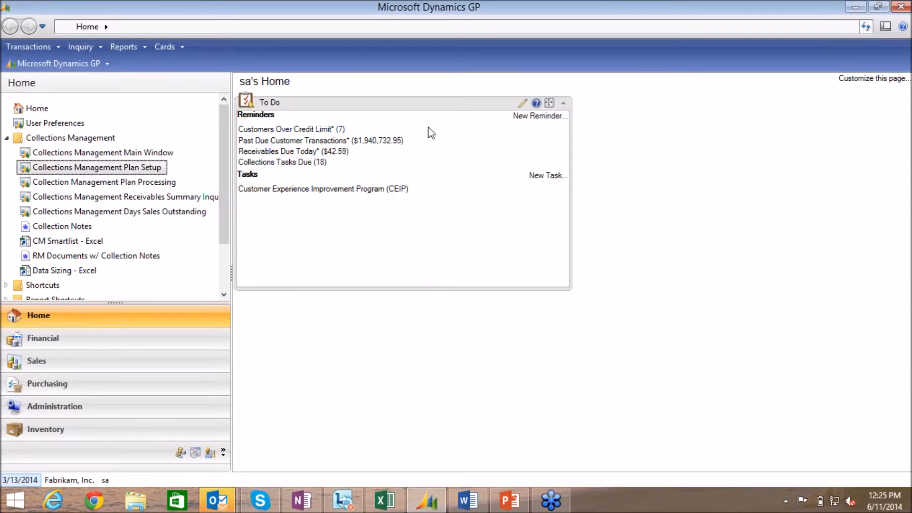
Open Collection Management Plan Processing and list the Overdue customers.
{"action": "left_click", "coordinate": [76, 182]}
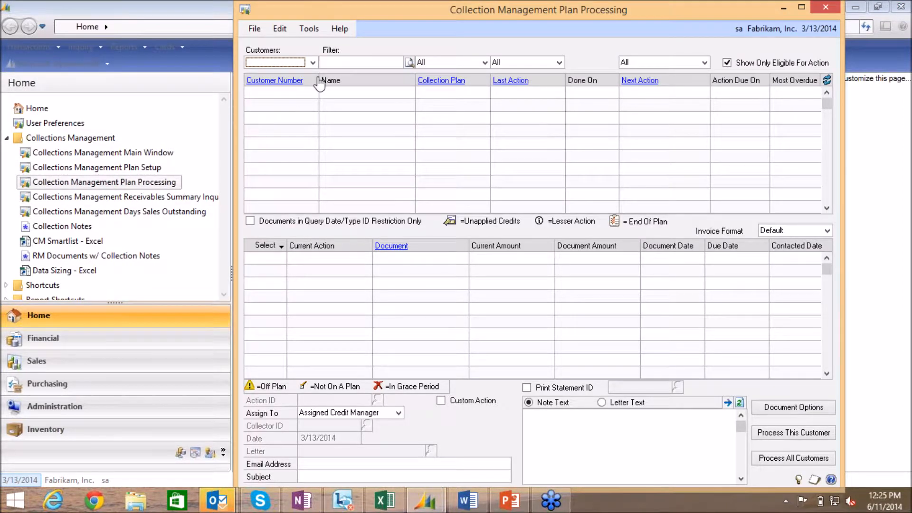
{"action": "left_click", "coordinate": [312, 63]}
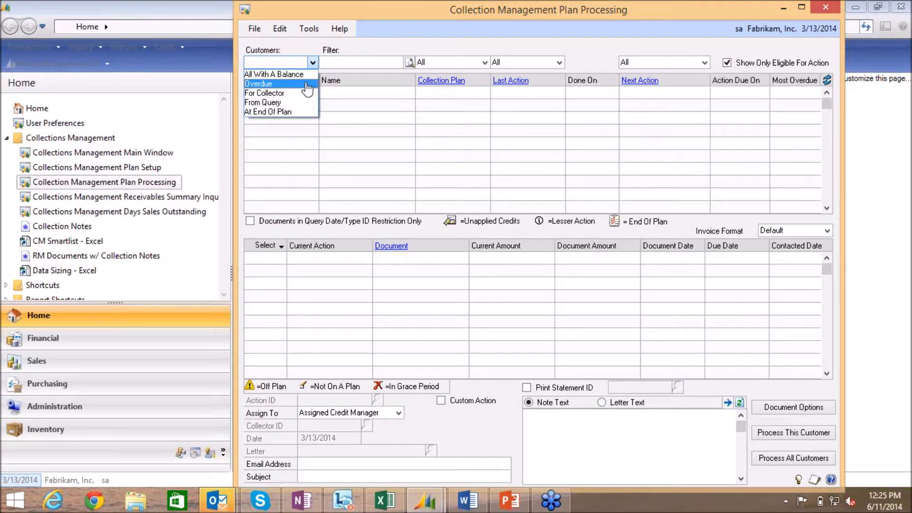
{"action": "left_click", "coordinate": [307, 84]}
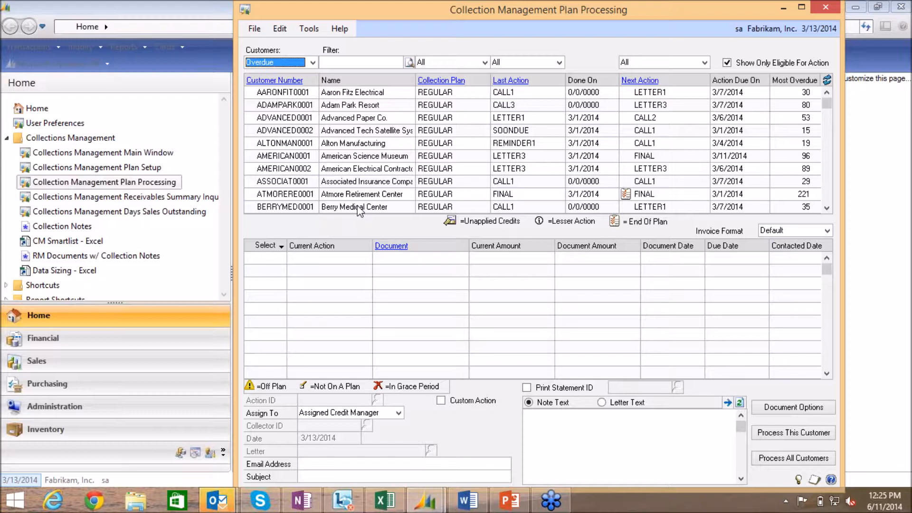
Review the available customer selections and collection plan filters without changing them.
{"action": "left_click", "coordinate": [312, 62]}
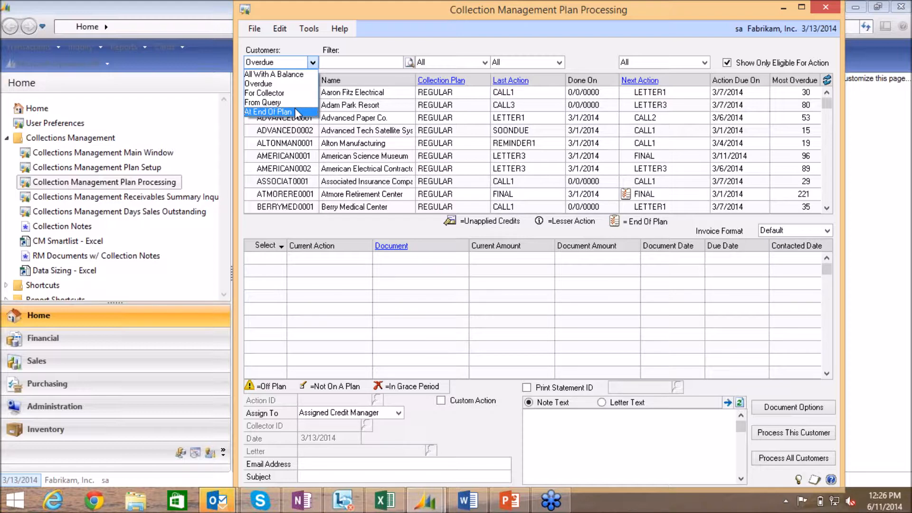
{"action": "left_click", "coordinate": [362, 62]}
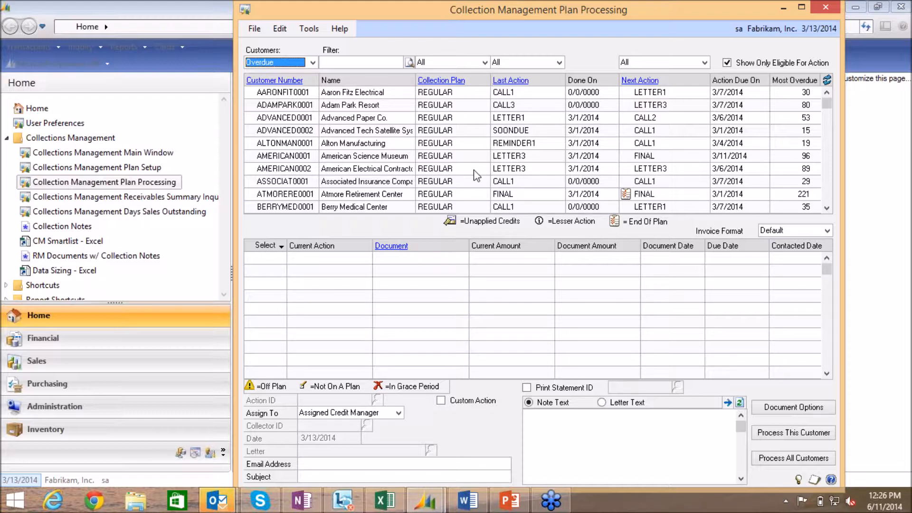
{"action": "left_click", "coordinate": [484, 63]}
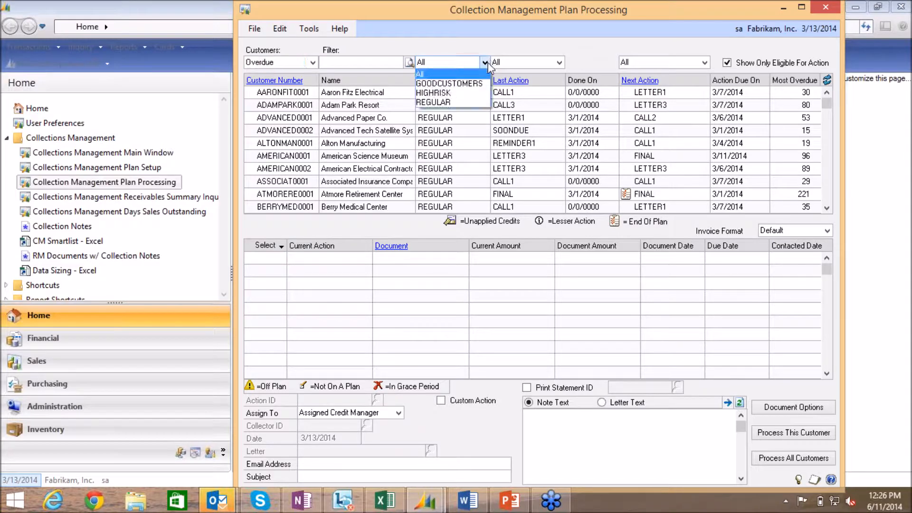
{"action": "left_click", "coordinate": [527, 51]}
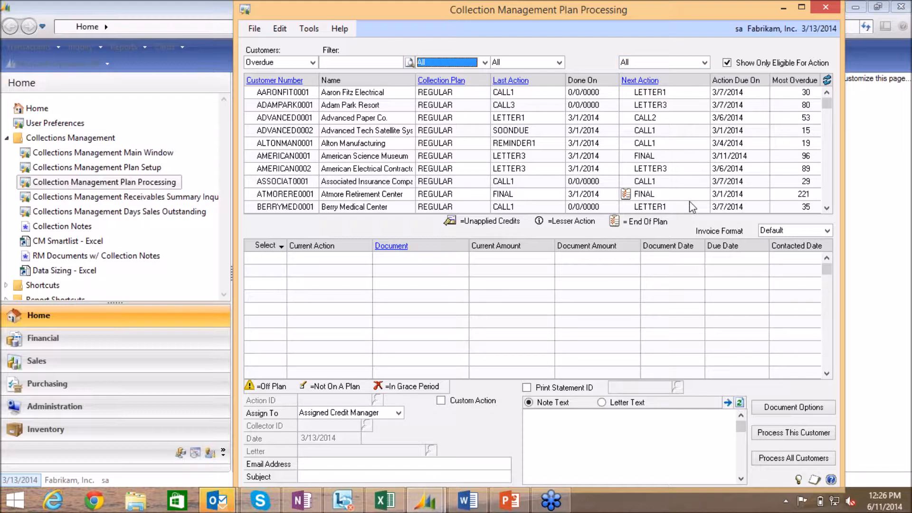
Filter the overdue customers by next action CALL3 and reset that filter to All.
{"action": "left_click", "coordinate": [699, 67]}
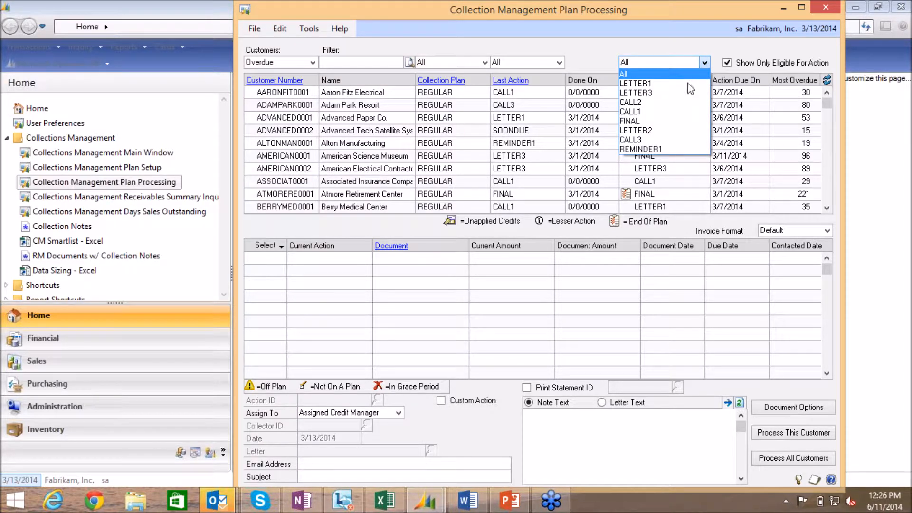
{"action": "left_click", "coordinate": [673, 141]}
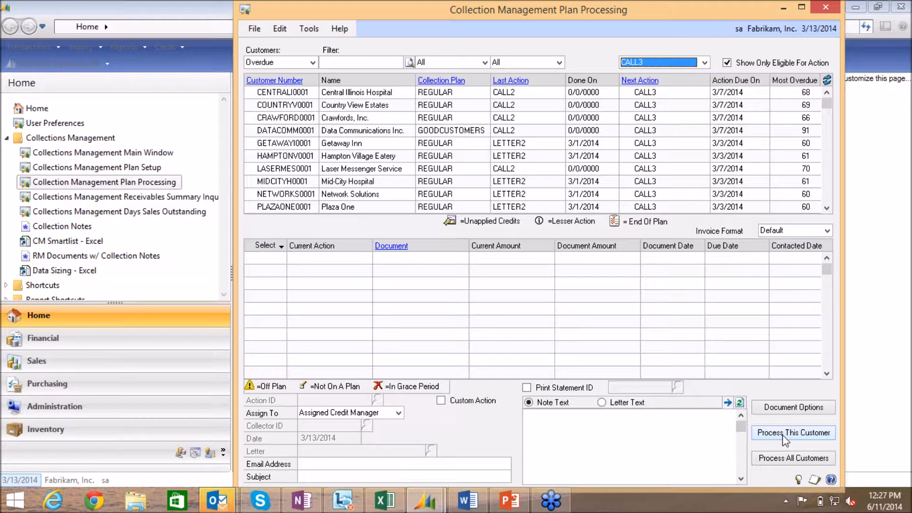
{"action": "left_click", "coordinate": [781, 463]}
{"action": "left_click", "coordinate": [703, 64]}
{"action": "left_click", "coordinate": [702, 75]}
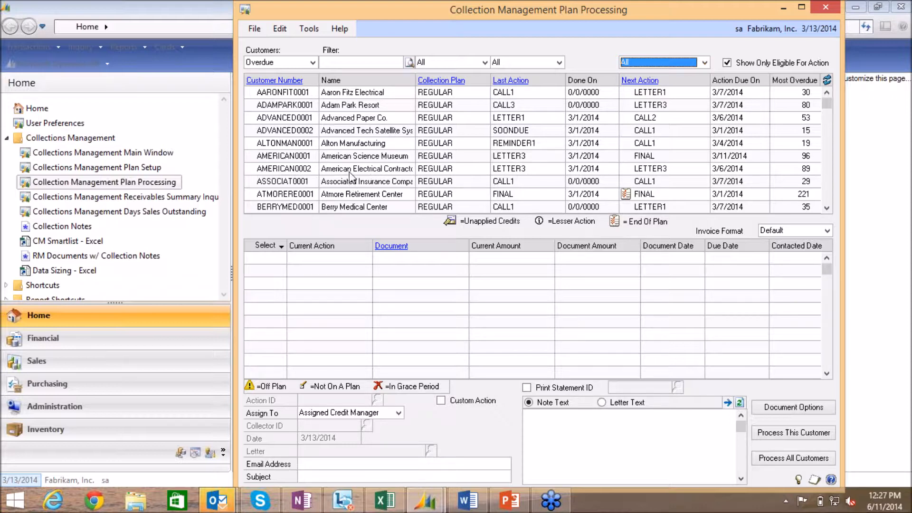
Display American Electrical Contractor's documents and add a new paragraph reading "I know" below the greeting in the letter text.
{"action": "left_click", "coordinate": [366, 170]}
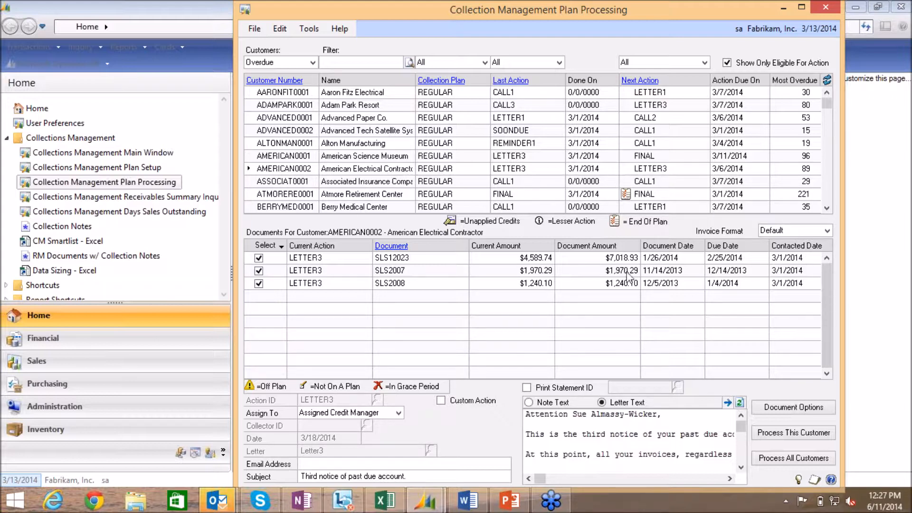
{"action": "left_click", "coordinate": [660, 425]}
{"action": "left_click", "coordinate": [673, 415]}
{"action": "key", "text": "Return"}
{"action": "key", "text": "Return"}
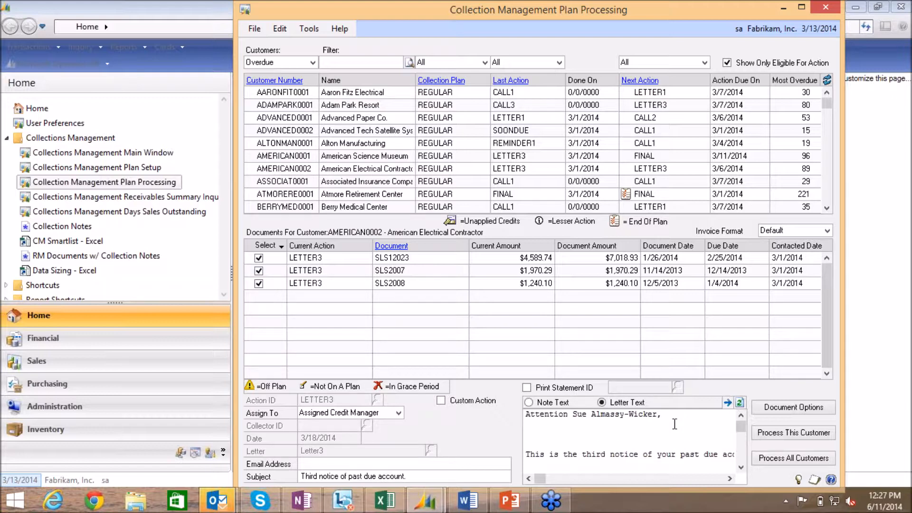
{"action": "type", "text": "I know"}
Remove the added wording and blank lines from the letter text.
{"action": "key", "text": "BackSpace"}
{"action": "key", "text": "BackSpace"}
{"action": "key", "text": "BackSpace"}
{"action": "key", "text": "BackSpace"}
{"action": "key", "text": "BackSpace"}
{"action": "key", "text": "BackSpace"}
{"action": "key", "text": "BackSpace"}
{"action": "key", "text": "BackSpace"}
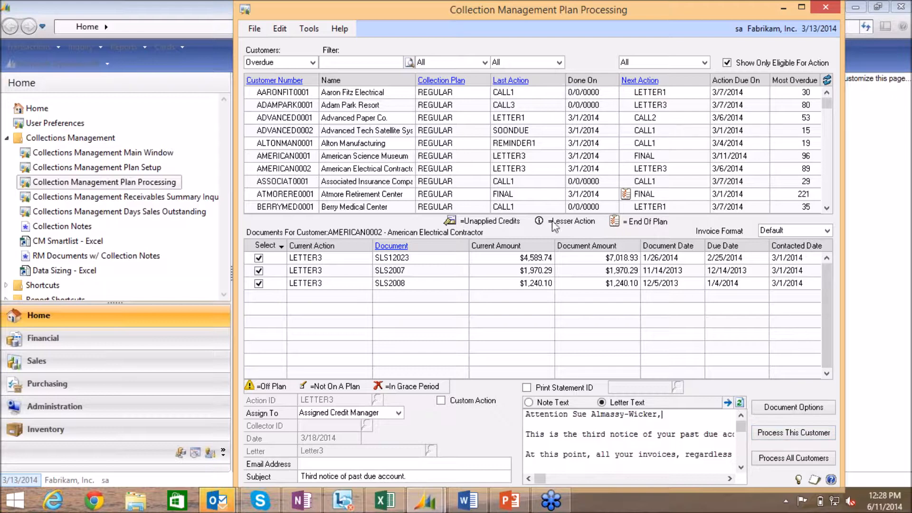
Review the letter-sending and action-assignment options for processing all customers, and close both processing windows without running the process.
{"action": "left_click", "coordinate": [814, 461]}
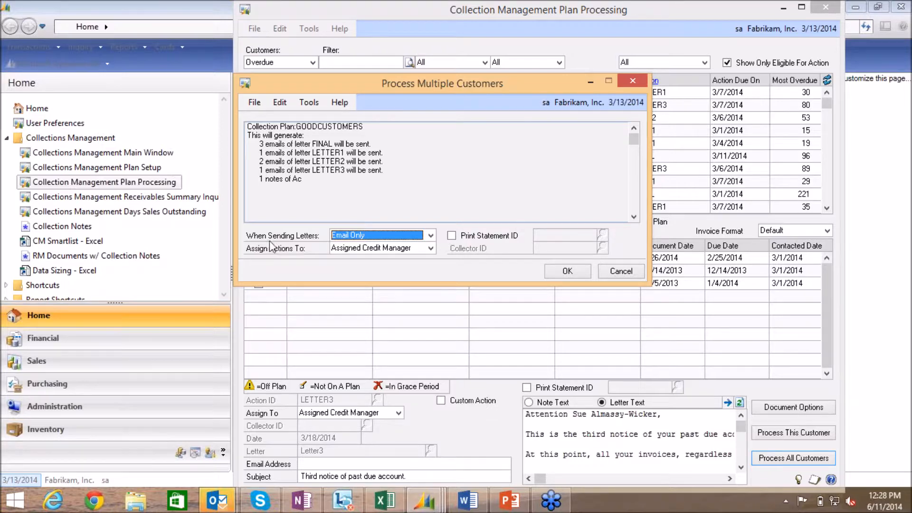
{"action": "left_click", "coordinate": [385, 241]}
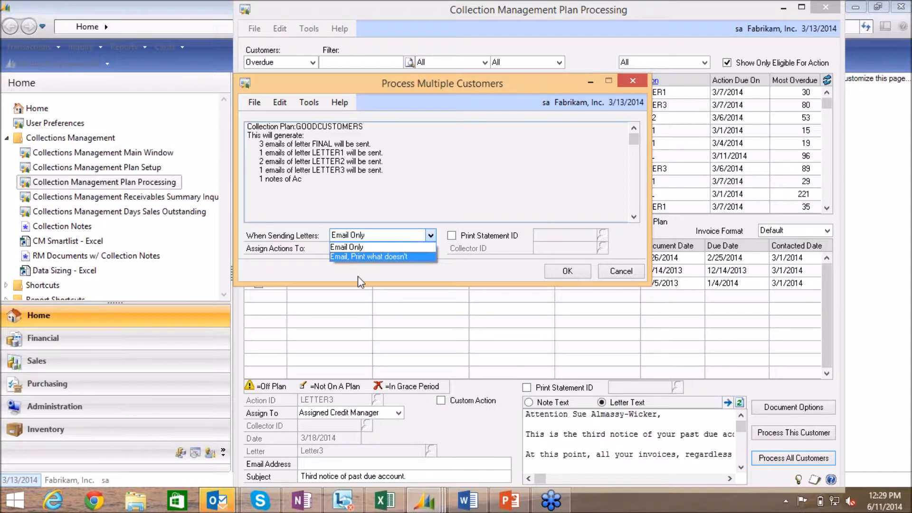
{"action": "left_click", "coordinate": [358, 276]}
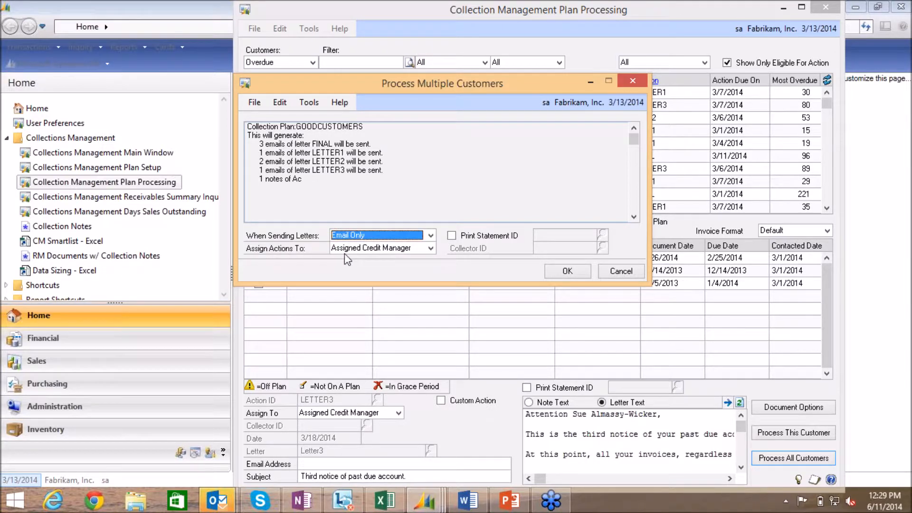
{"action": "left_click", "coordinate": [361, 248]}
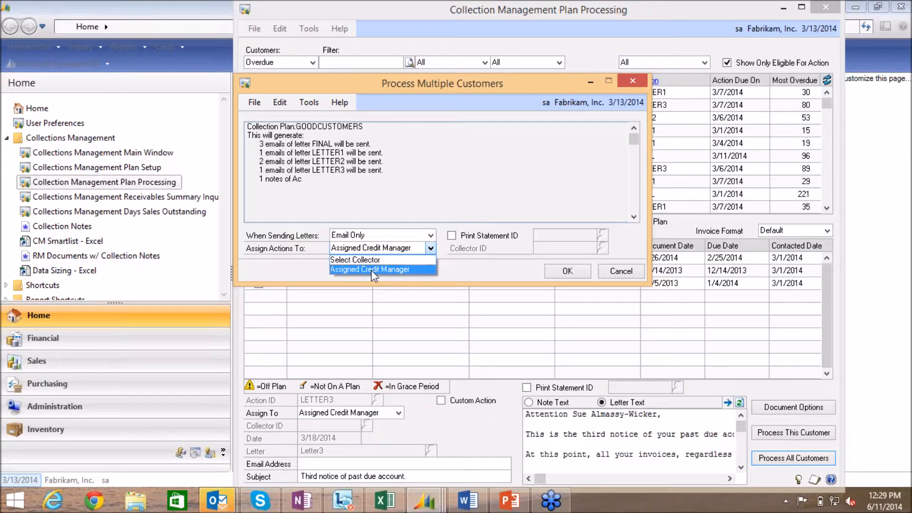
{"action": "left_click", "coordinate": [498, 274]}
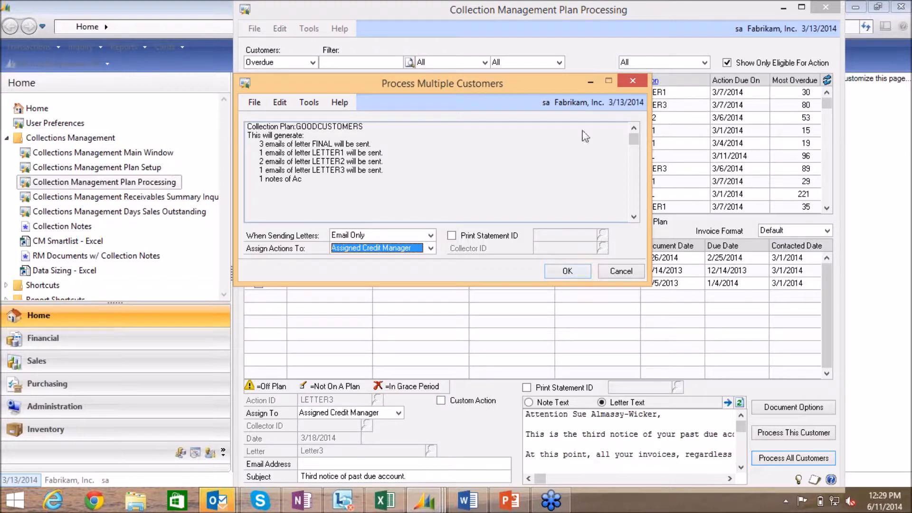
{"action": "left_click", "coordinate": [633, 81]}
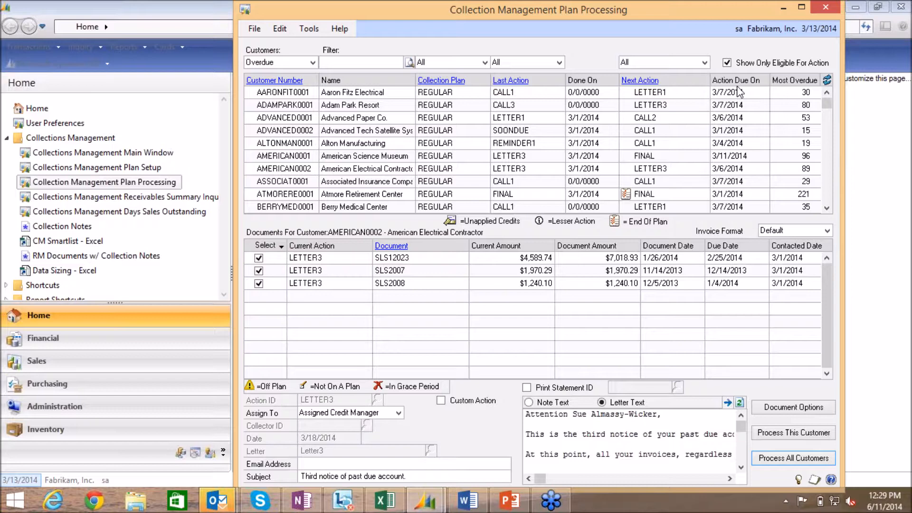
{"action": "left_click", "coordinate": [825, 7]}
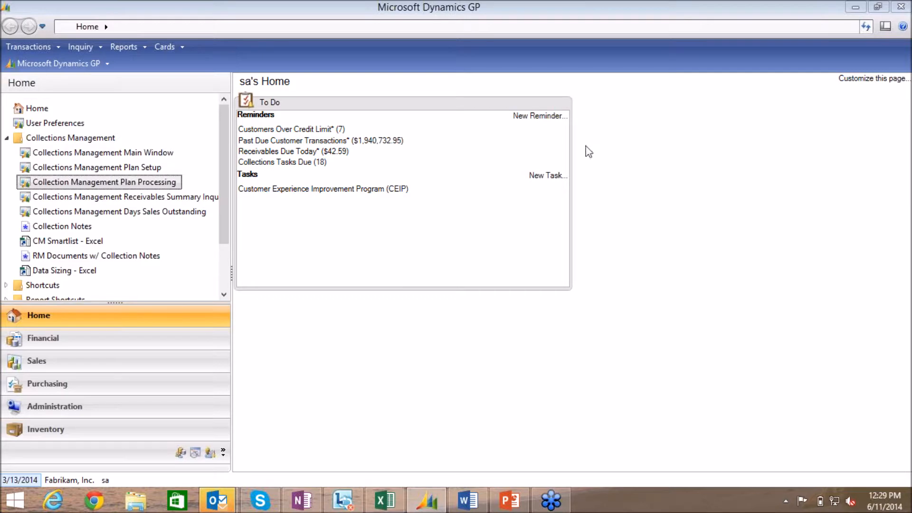
Open the Collection Notes SmartList, maximize it, and sort the notes by Action Promised.
{"action": "mouse_move", "coordinate": [423, 212]}
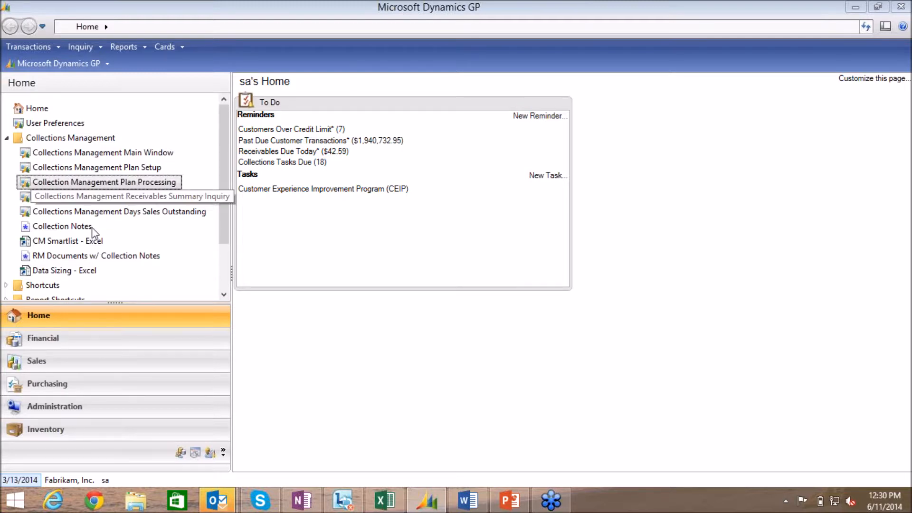
{"action": "left_click", "coordinate": [80, 229]}
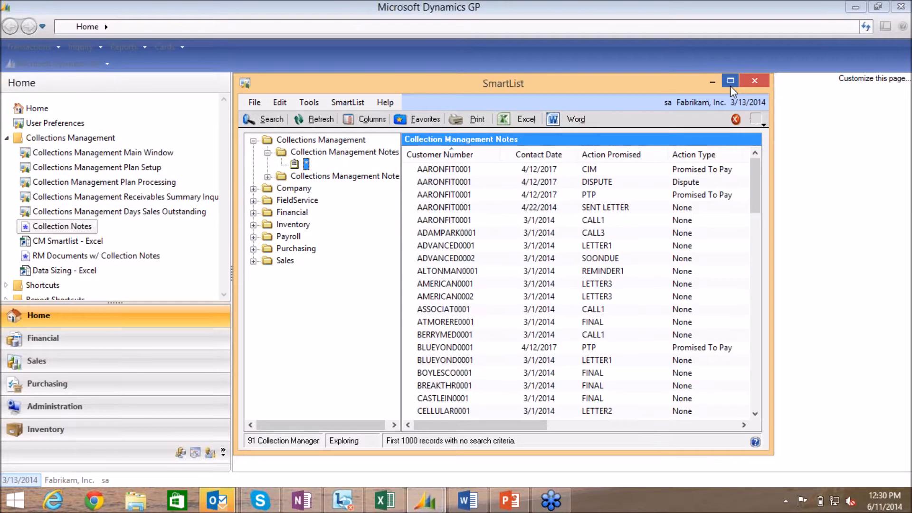
{"action": "left_click", "coordinate": [730, 80]}
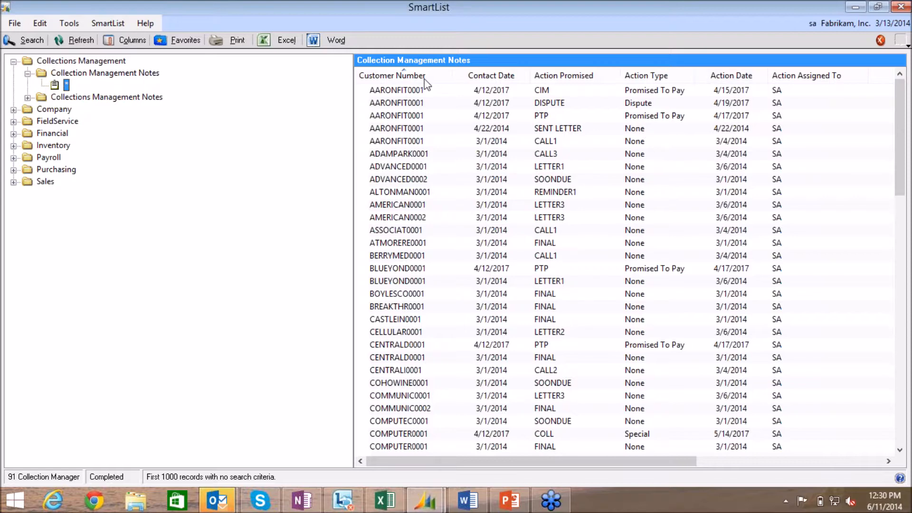
{"action": "left_click", "coordinate": [574, 76]}
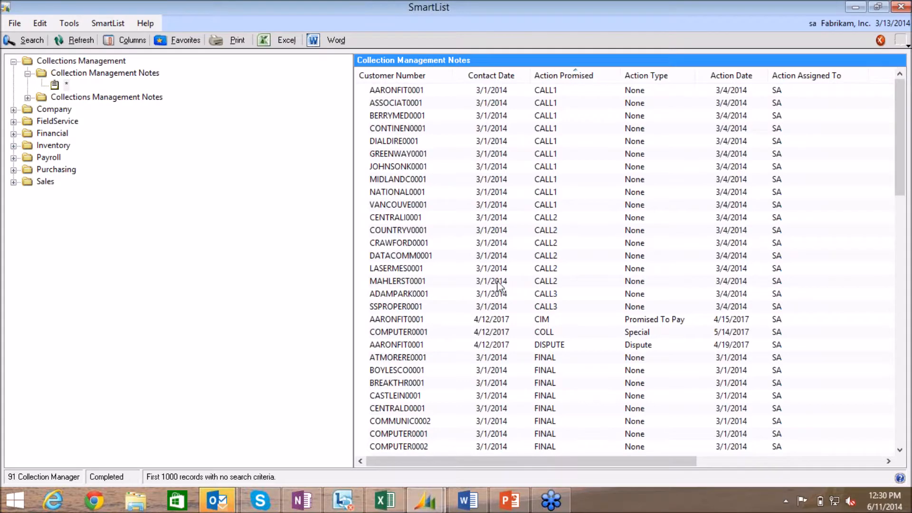
Examine the sorted collection notes, including their promised actions, promised amounts, display strings and statuses.
{"action": "left_click_drag", "start_coordinate": [597, 462], "coordinate": [636, 463]}
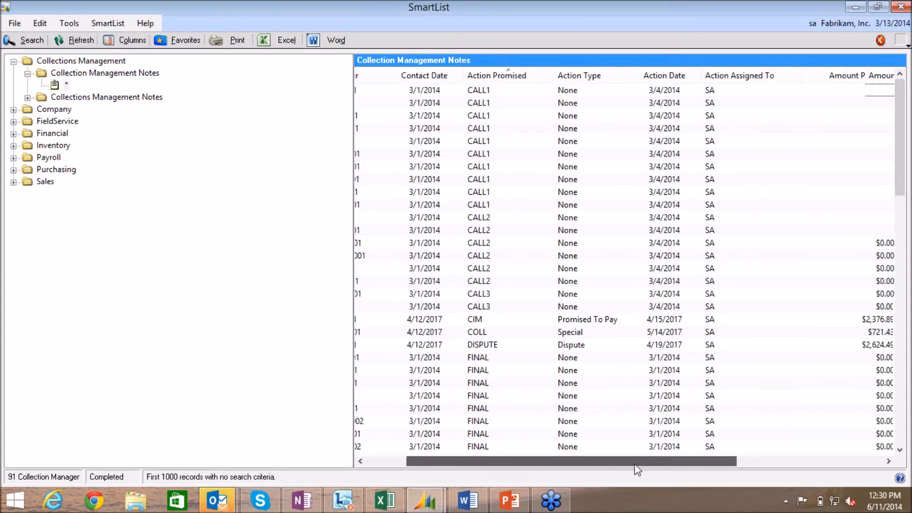
{"action": "left_click_drag", "start_coordinate": [635, 465], "coordinate": [844, 460]}
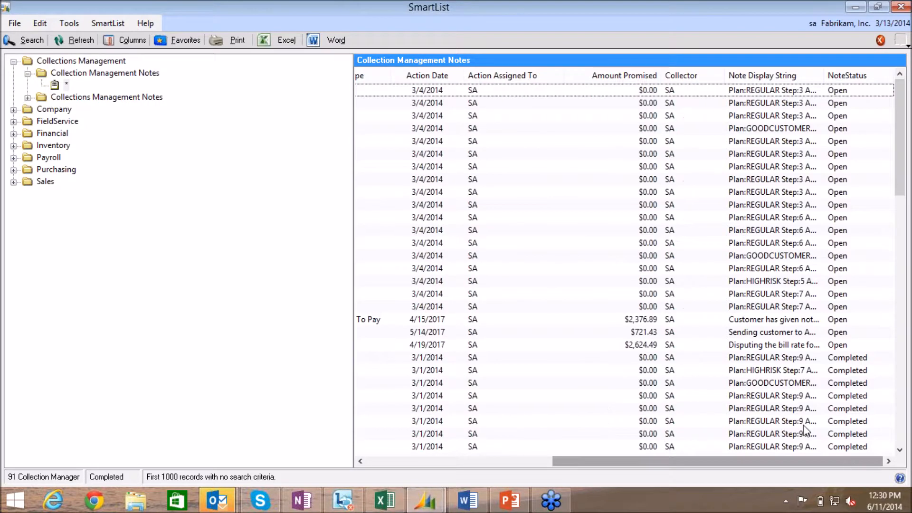
{"action": "scroll", "coordinate": [760, 384], "scroll_direction": "down", "scroll_amount": 5}
{"action": "scroll", "coordinate": [760, 385], "scroll_direction": "down", "scroll_amount": 4}
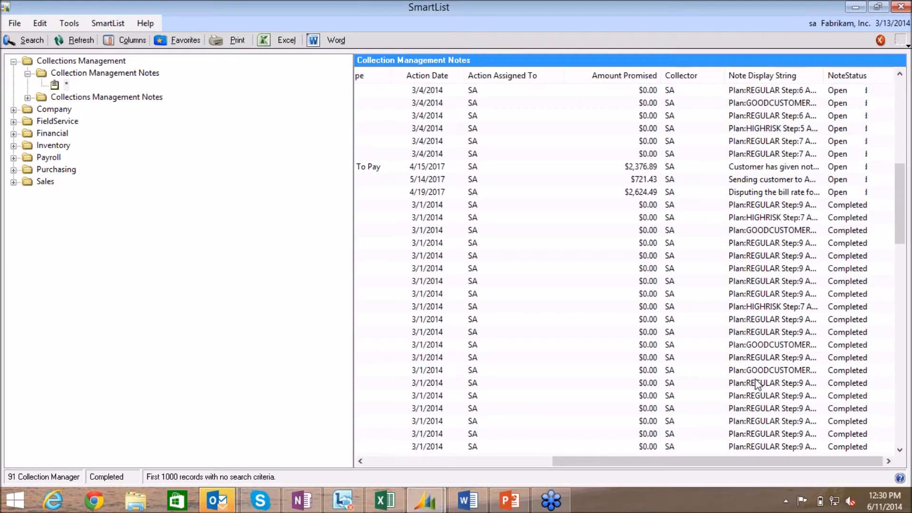
{"action": "left_click", "coordinate": [509, 462]}
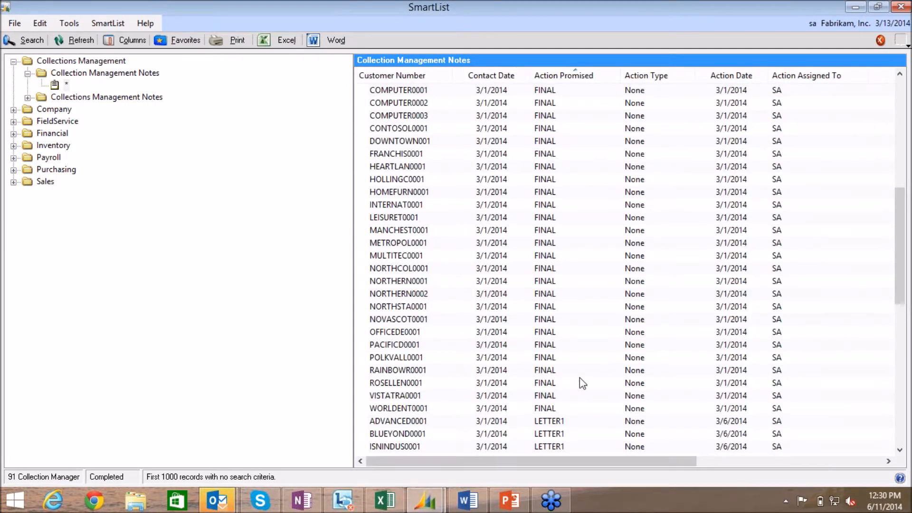
{"action": "scroll", "coordinate": [584, 380], "scroll_direction": "down", "scroll_amount": 10}
{"action": "scroll", "coordinate": [589, 383], "scroll_direction": "down", "scroll_amount": 2}
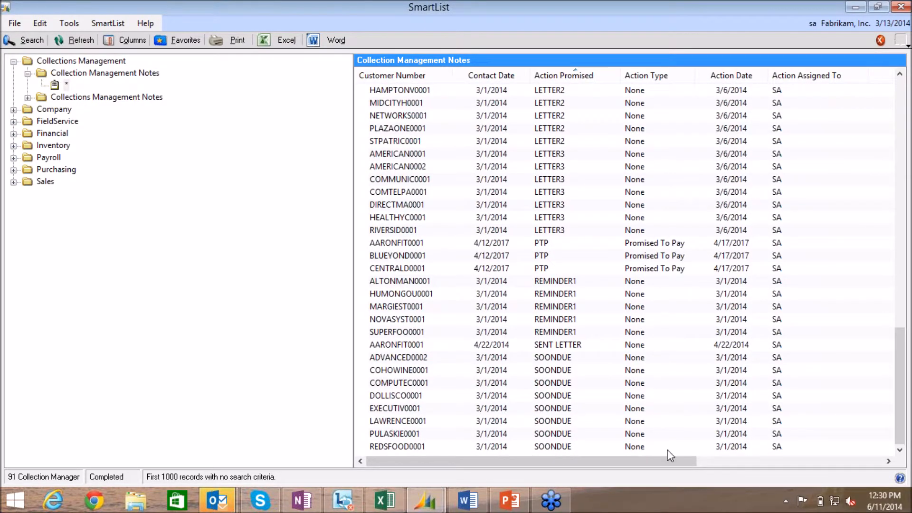
Widen the Note Display String column, inspect the promised-to-pay notes, and close SmartList.
{"action": "left_click", "coordinate": [887, 461]}
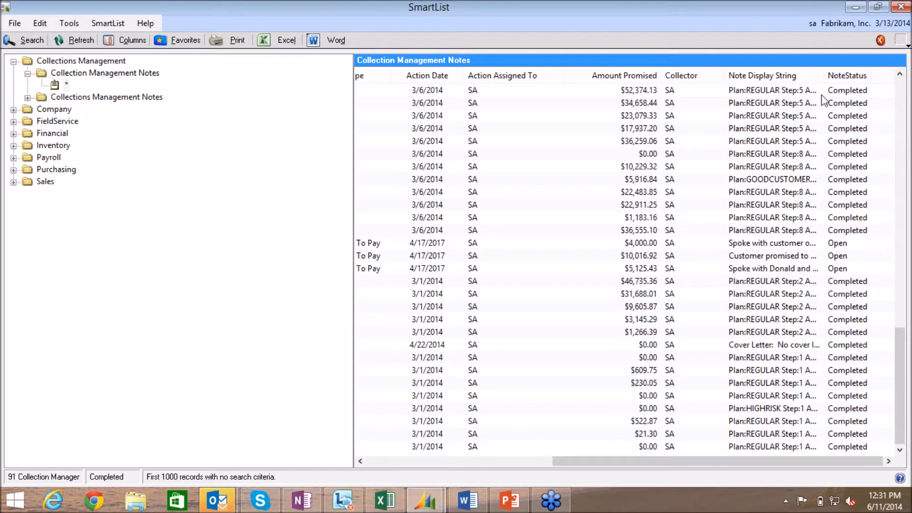
{"action": "left_click_drag", "start_coordinate": [823, 79], "coordinate": [877, 80]}
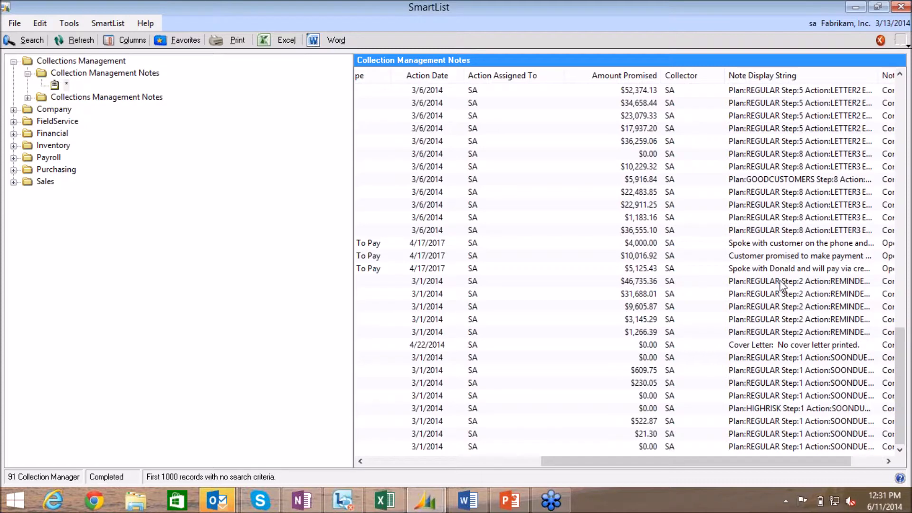
{"action": "left_click", "coordinate": [747, 244]}
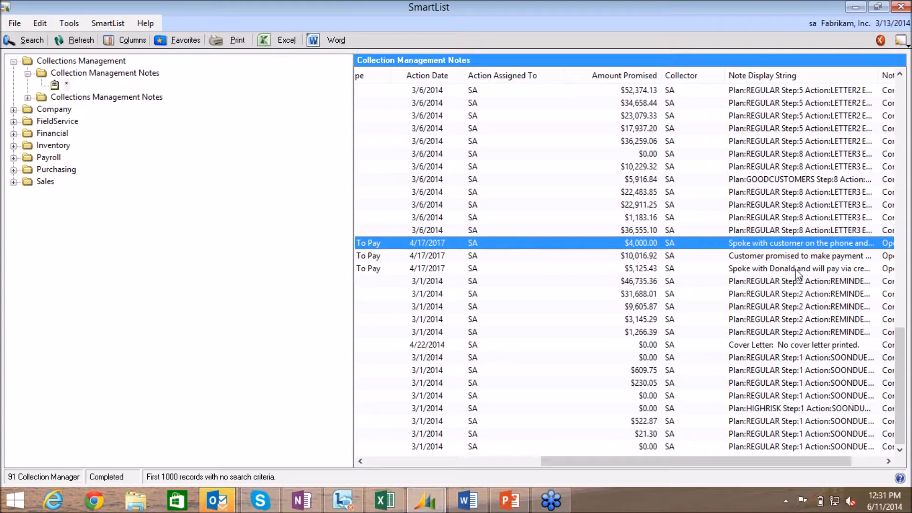
{"action": "left_click", "coordinate": [796, 255]}
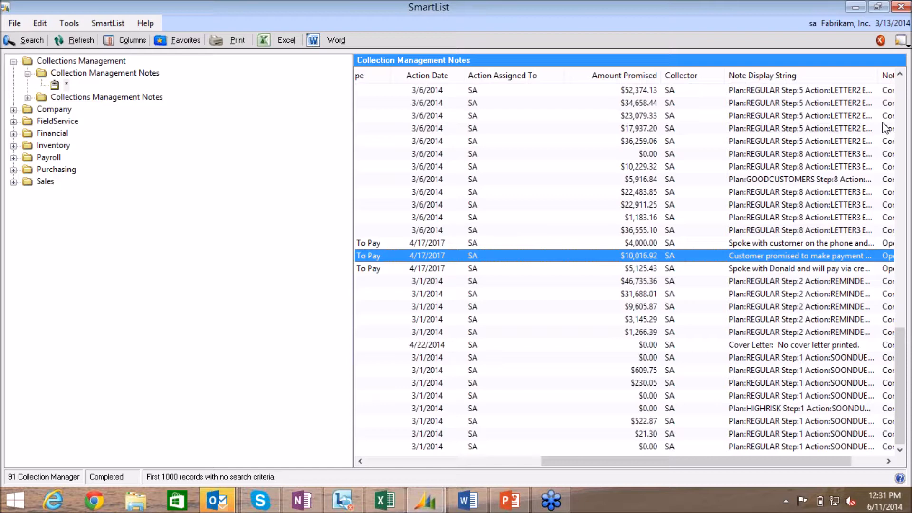
{"action": "left_click", "coordinate": [904, 6]}
Open the CM Smartlist workbook in Excel and select the PTP entries in the Action Promised column.
{"action": "double_click", "coordinate": [59, 241]}
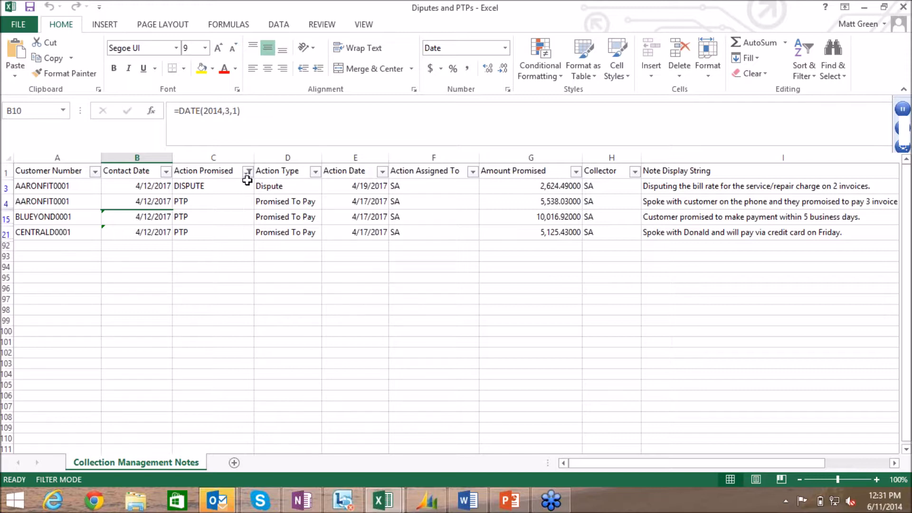
{"action": "left_click_drag", "start_coordinate": [212, 202], "coordinate": [212, 234]}
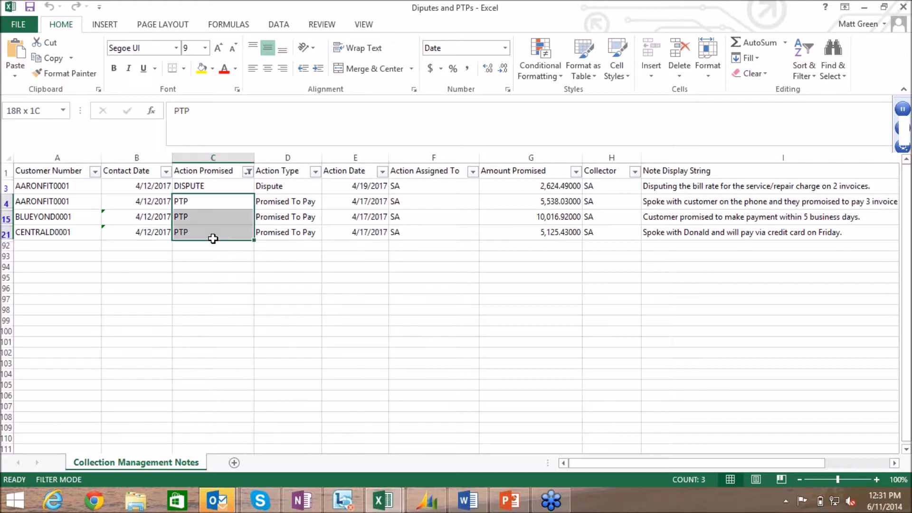
Select the DISPUTE entry in the Action Promised column, inspect its note, and return to Dynamics GP.
{"action": "left_click", "coordinate": [230, 184]}
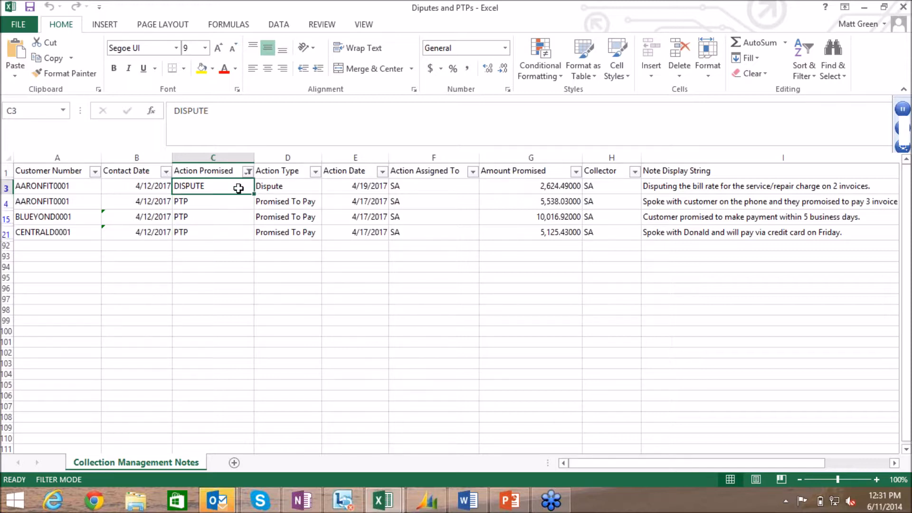
{"action": "left_click_drag", "start_coordinate": [736, 459], "coordinate": [702, 205]}
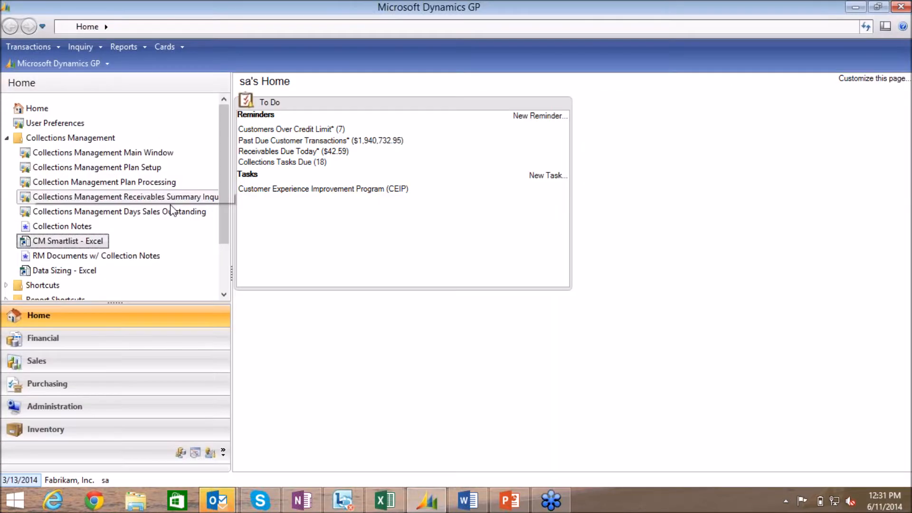
Open the RM Documents w/ Collection Notes SmartList, maximize it, and bring the Collections Action and Note Display String columns into view.
{"action": "left_click", "coordinate": [117, 265]}
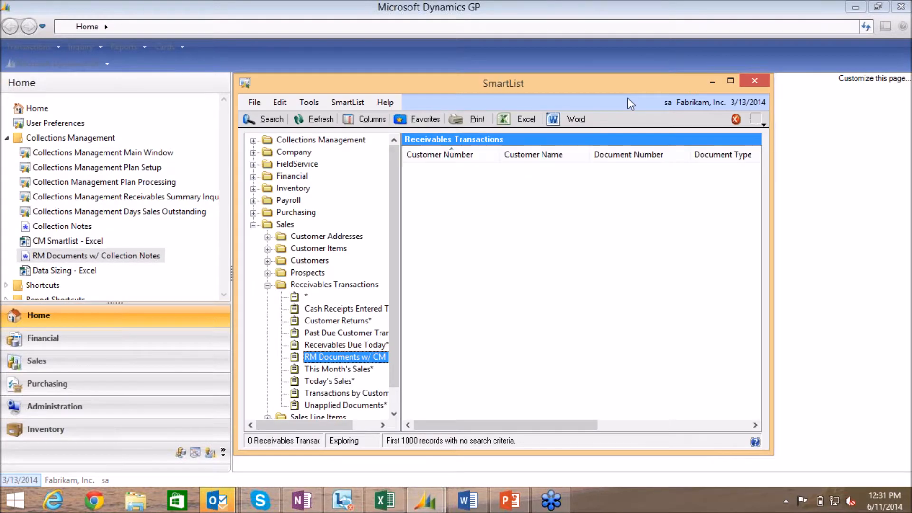
{"action": "left_click", "coordinate": [734, 80]}
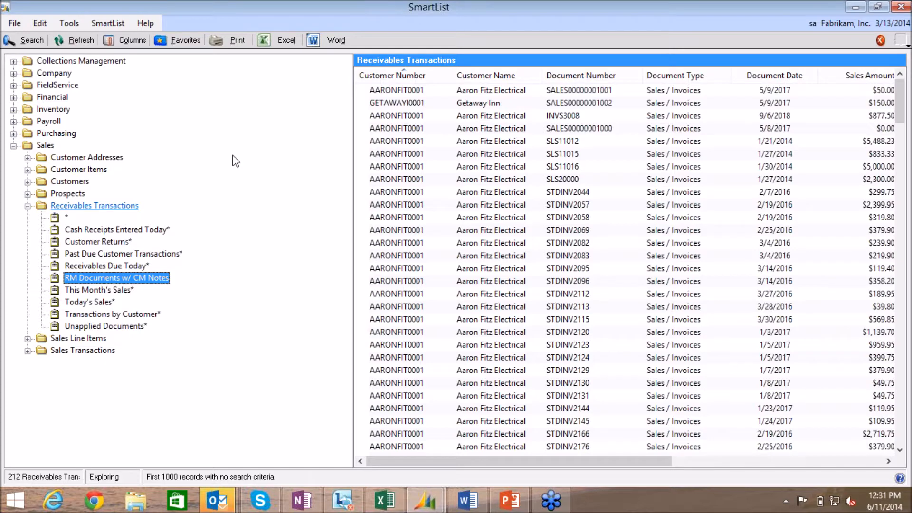
{"action": "left_click_drag", "start_coordinate": [566, 456], "coordinate": [815, 467]}
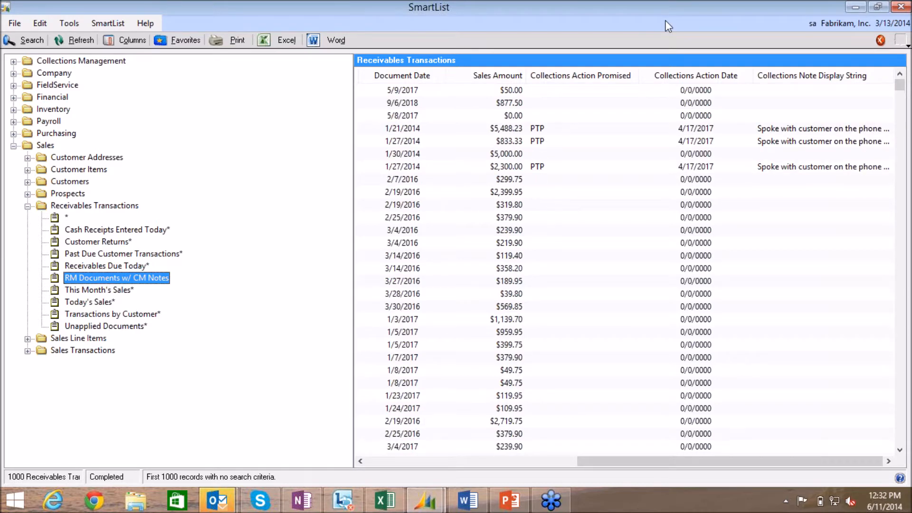
Inspect the three PTP documents' collection notes and action dates, and close SmartList.
{"action": "left_click", "coordinate": [869, 128]}
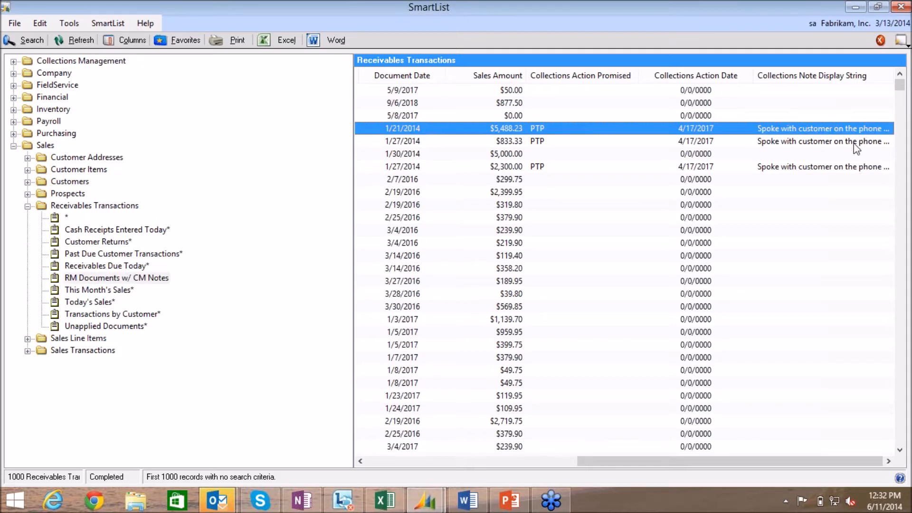
{"action": "left_click", "coordinate": [855, 141]}
{"action": "left_click", "coordinate": [835, 167]}
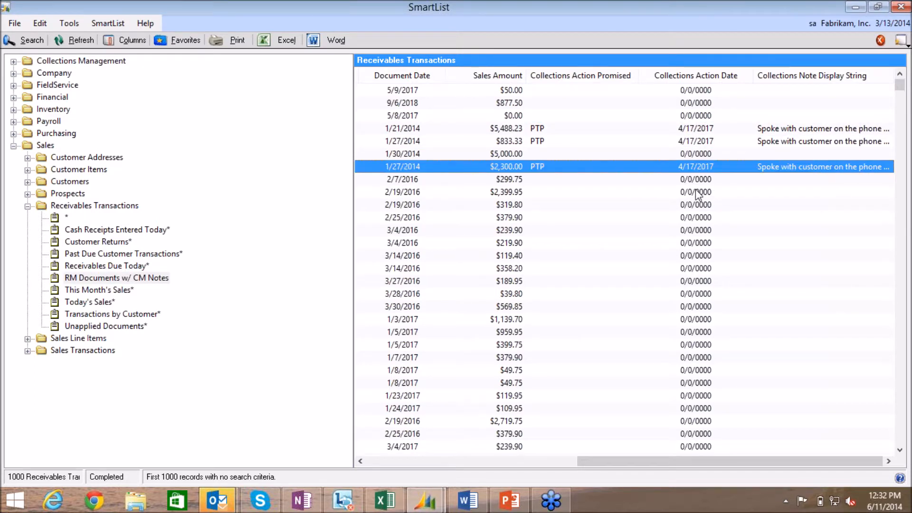
{"action": "left_click", "coordinate": [893, 7]}
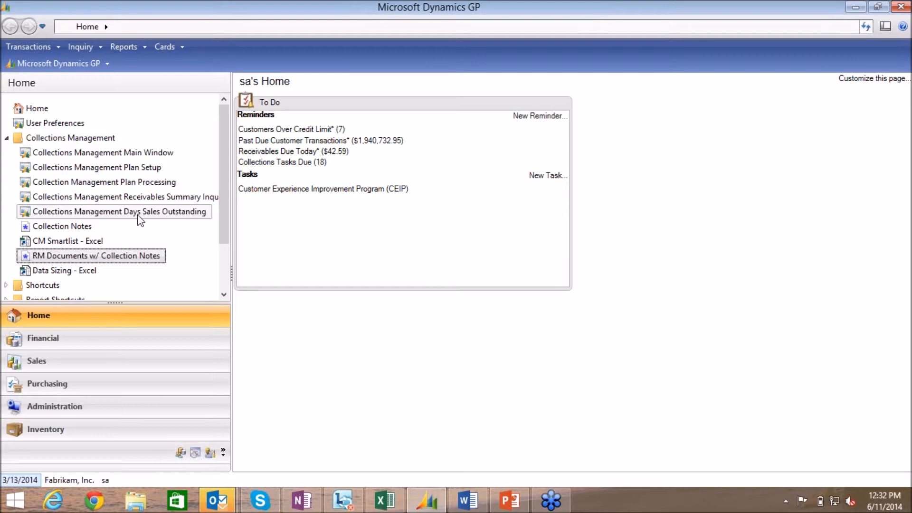
Open the Collection Sample Data window from the Sales setup area.
{"action": "left_click", "coordinate": [126, 365]}
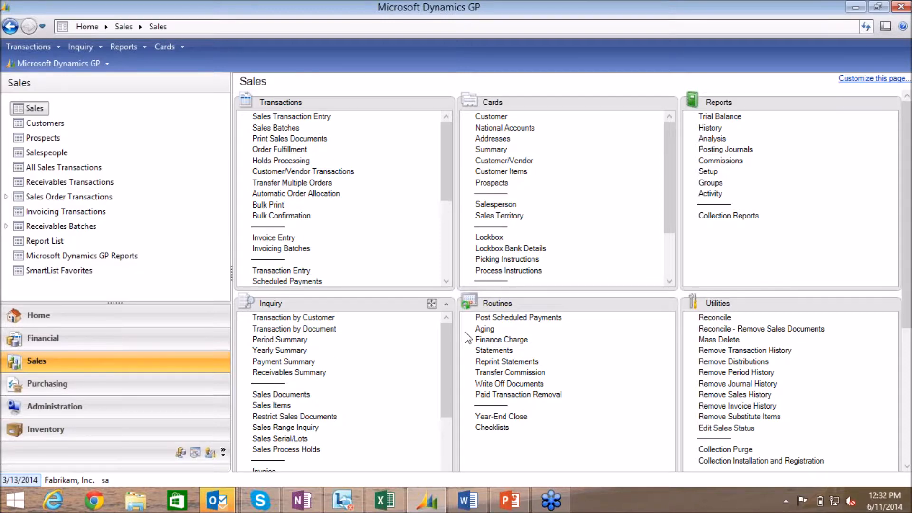
{"action": "left_click_drag", "start_coordinate": [909, 289], "coordinate": [909, 430]}
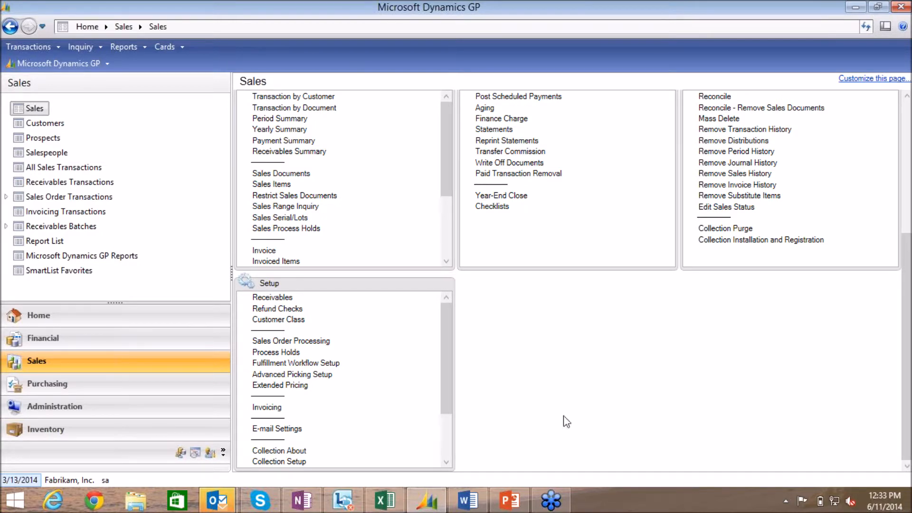
{"action": "left_click_drag", "start_coordinate": [444, 345], "coordinate": [451, 405]}
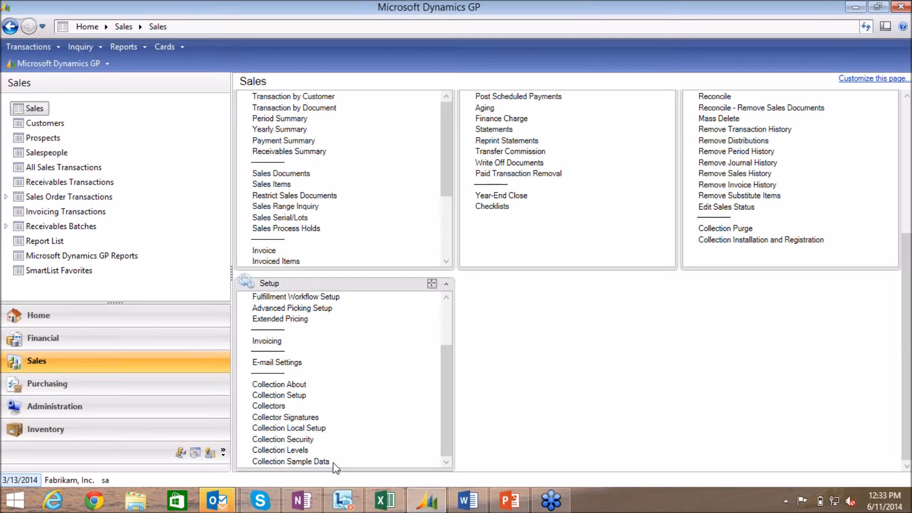
{"action": "left_click", "coordinate": [316, 462]}
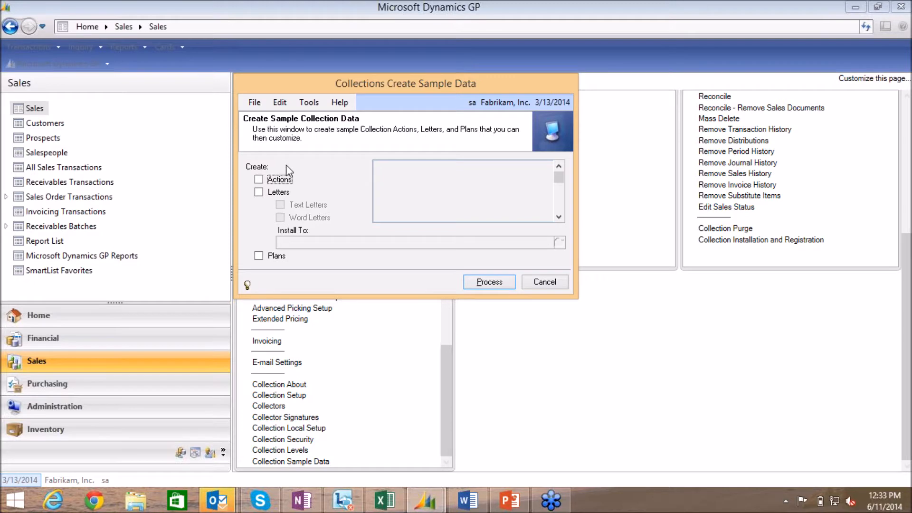
Mark Actions, Letters and Plans for sample data creation, and cancel without processing.
{"action": "left_click", "coordinate": [259, 179]}
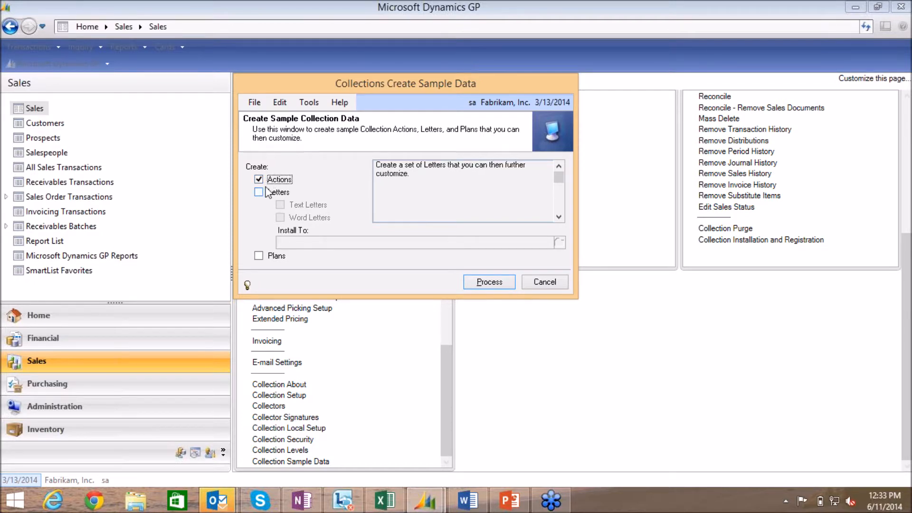
{"action": "left_click", "coordinate": [262, 192]}
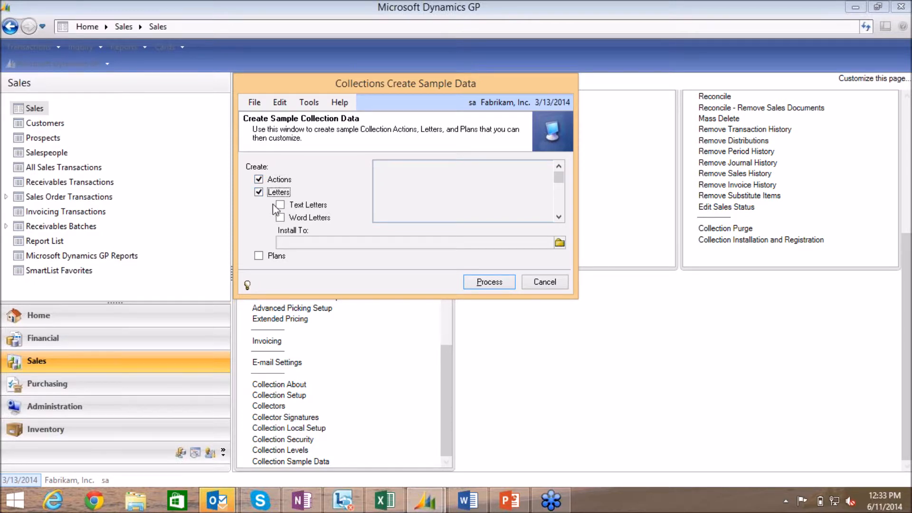
{"action": "left_click", "coordinate": [274, 257]}
{"action": "left_click", "coordinate": [545, 282]}
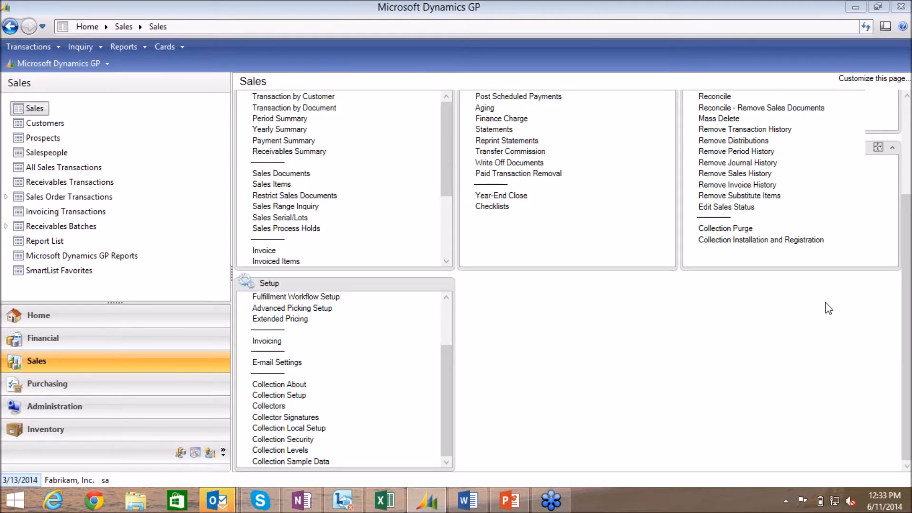
Open the Collection Letters maintenance window from the Sales cards and reposition it.
{"action": "left_click_drag", "start_coordinate": [906, 289], "coordinate": [907, 197]}
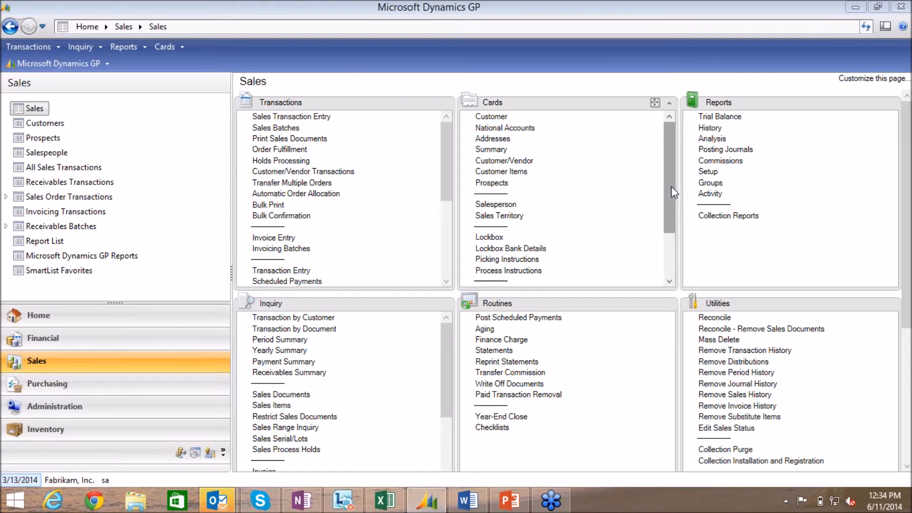
{"action": "left_click_drag", "start_coordinate": [671, 186], "coordinate": [674, 248]}
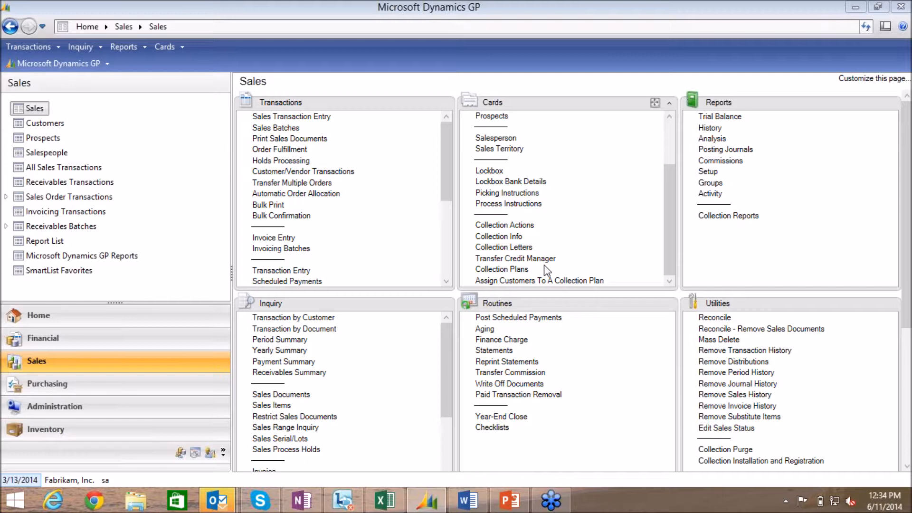
{"action": "left_click", "coordinate": [515, 249]}
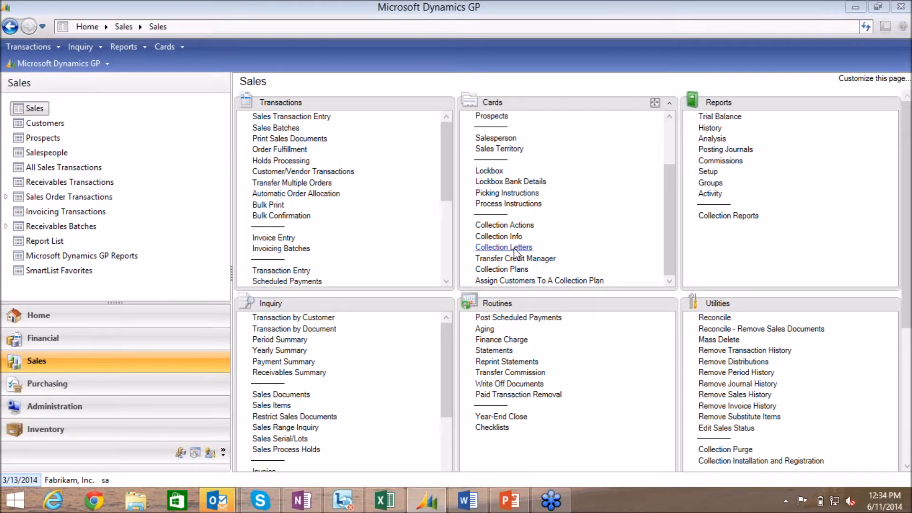
{"action": "left_click_drag", "start_coordinate": [508, 121], "coordinate": [517, 85]}
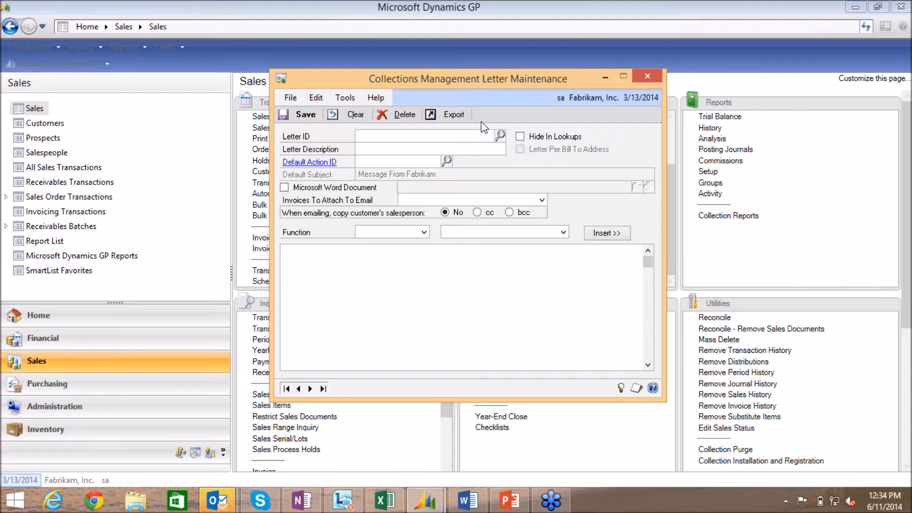
Enter trial text in the letter body, erase it, and mark the letter as a Microsoft Word Document.
{"action": "left_click", "coordinate": [382, 266]}
{"action": "type", "text": "mmaiosdmfionjm"}
{"action": "key", "text": "BackSpace"}
{"action": "key", "text": "BackSpace"}
{"action": "key", "text": "BackSpace"}
{"action": "key", "text": "BackSpace"}
{"action": "key", "text": "BackSpace"}
{"action": "key", "text": "BackSpace"}
{"action": "key", "text": "BackSpace"}
{"action": "key", "text": "BackSpace"}
{"action": "key", "text": "BackSpace"}
{"action": "key", "text": "BackSpace"}
{"action": "key", "text": "BackSpace"}
{"action": "key", "text": "BackSpace"}
{"action": "key", "text": "BackSpace"}
{"action": "key", "text": "BackSpace"}
{"action": "left_click", "coordinate": [284, 188]}
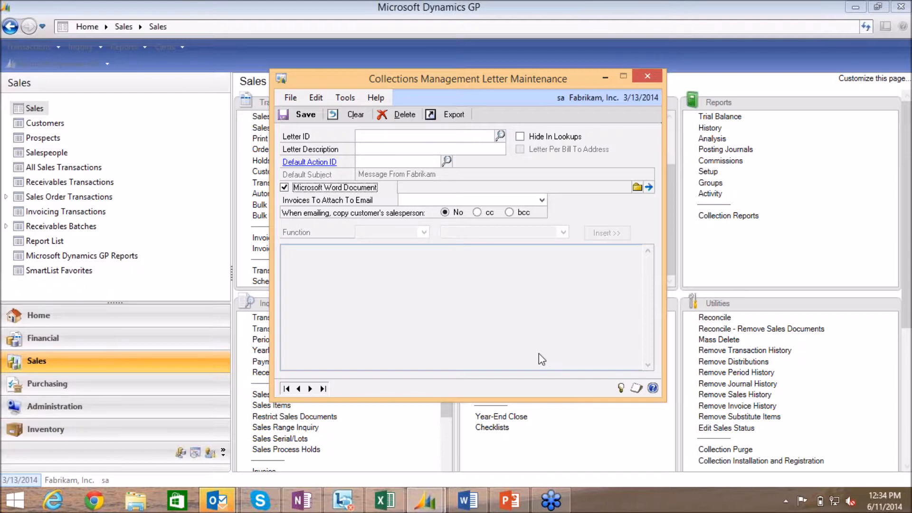
Switch to the Word Template Example in Word, review the FINAL NOTICE letter with its merge fields, and close it.
{"action": "left_click", "coordinate": [477, 500]}
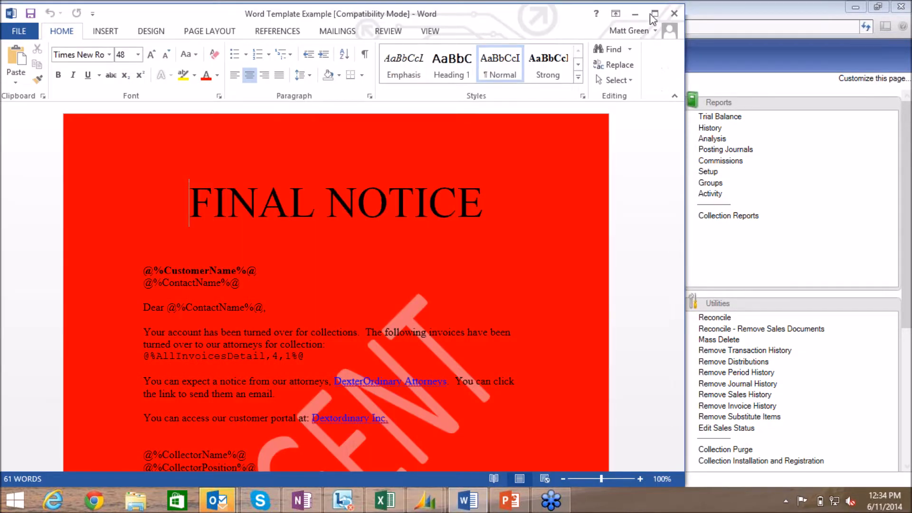
{"action": "left_click", "coordinate": [651, 14]}
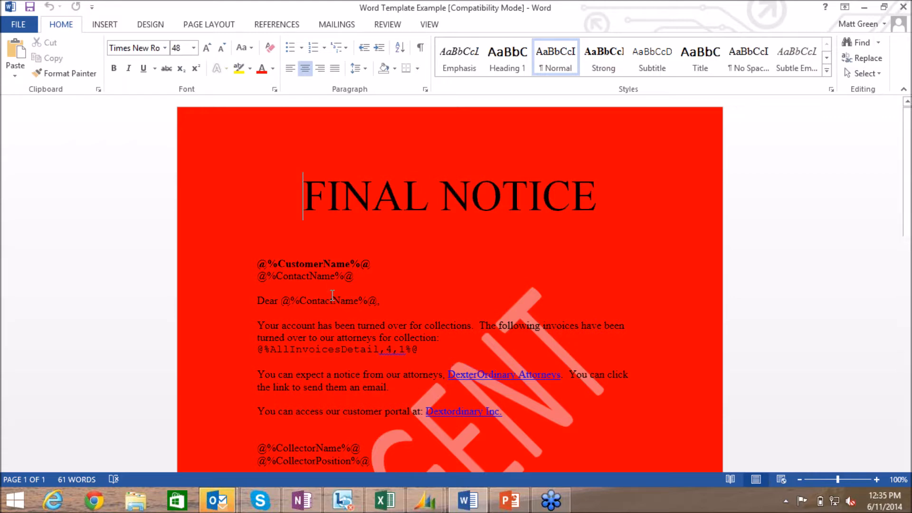
{"action": "scroll", "coordinate": [332, 294], "scroll_direction": "down", "scroll_amount": 5}
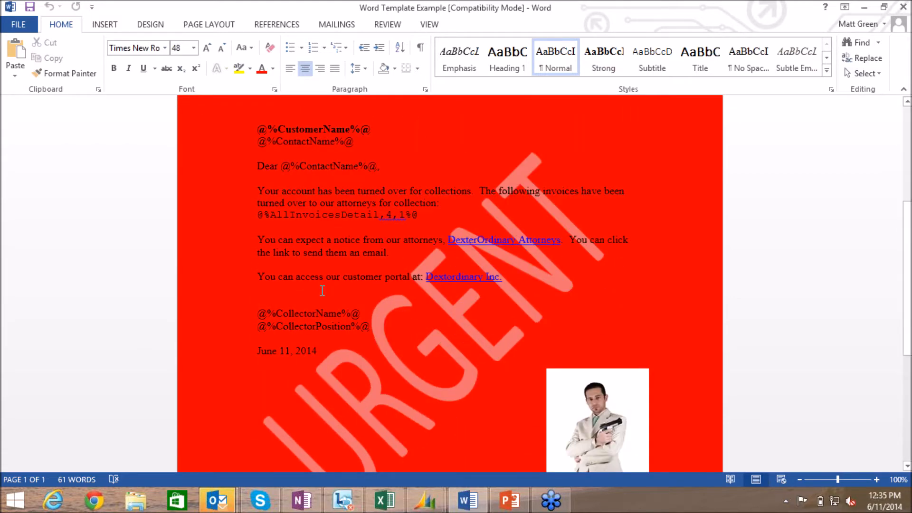
{"action": "scroll", "coordinate": [322, 290], "scroll_direction": "down", "scroll_amount": 3}
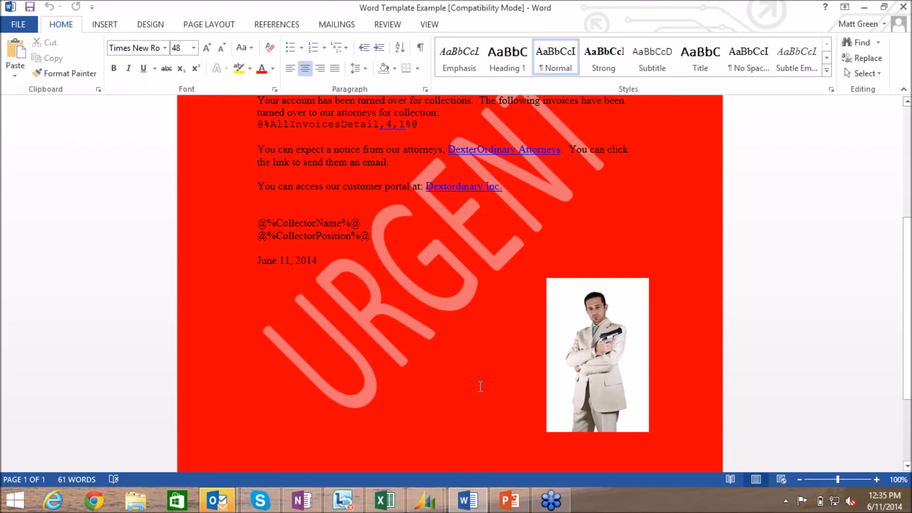
{"action": "scroll", "coordinate": [481, 386], "scroll_direction": "up", "scroll_amount": 4}
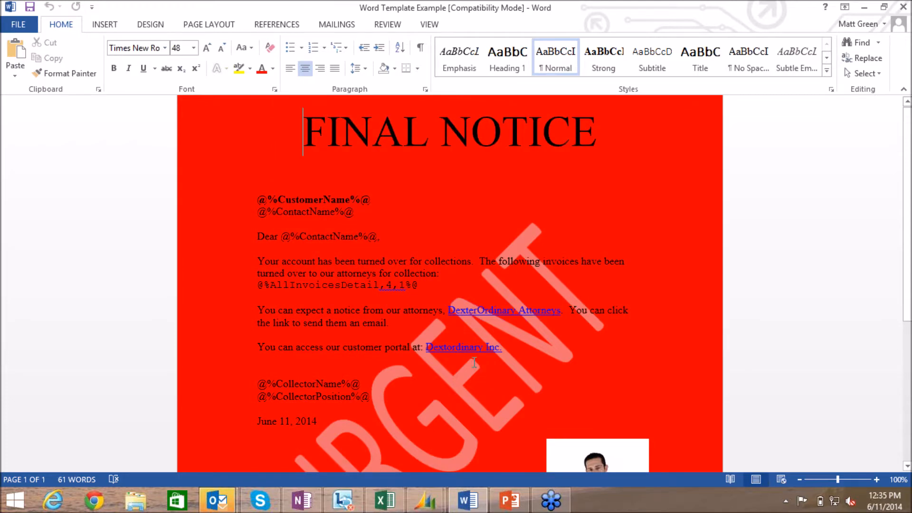
{"action": "scroll", "coordinate": [474, 362], "scroll_direction": "up", "scroll_amount": 2}
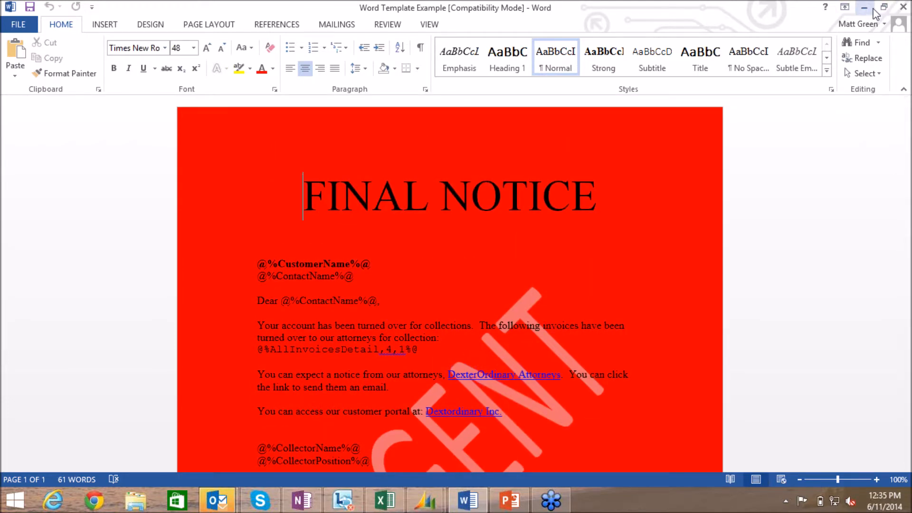
{"action": "left_click", "coordinate": [908, 8]}
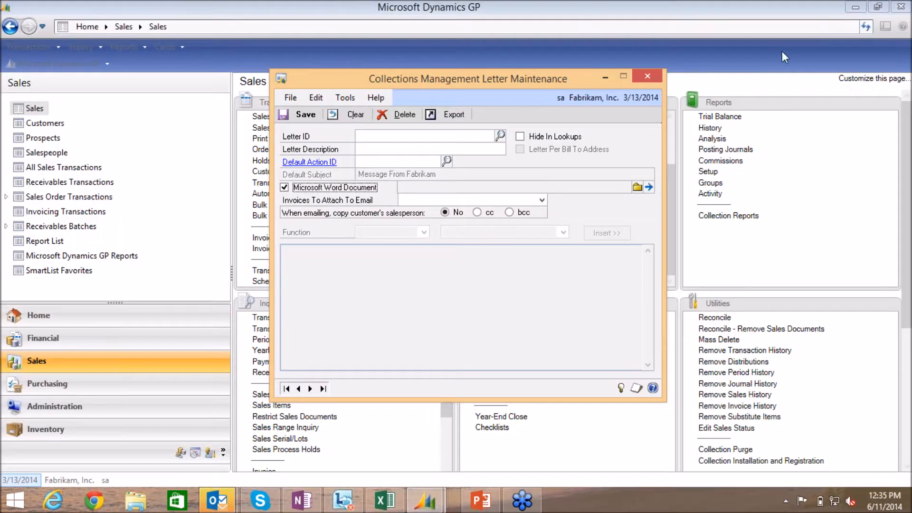
Close the Collections Management Letter Maintenance window, discarding the letter changes.
{"action": "left_click", "coordinate": [649, 81]}
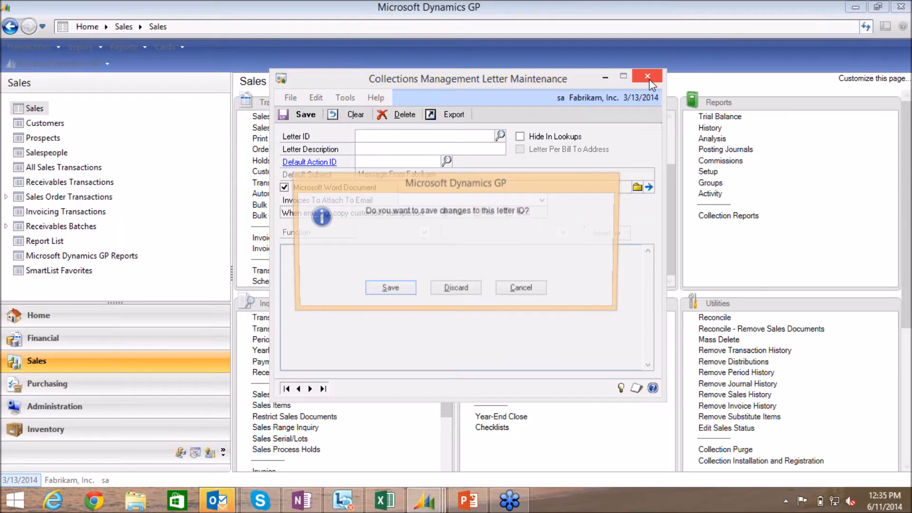
{"action": "left_click", "coordinate": [456, 287]}
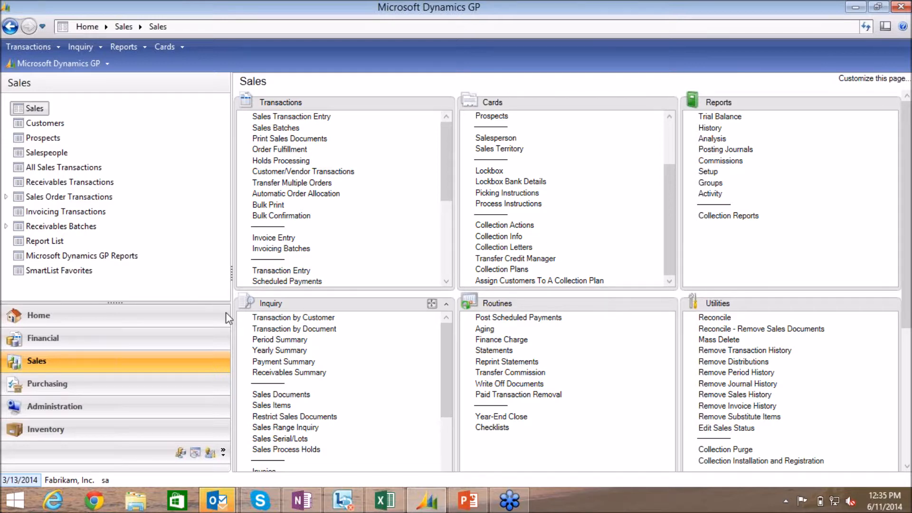
Open Company Data Archive from the Administration utilities and move its window to the middle of the workspace.
{"action": "left_click", "coordinate": [175, 406]}
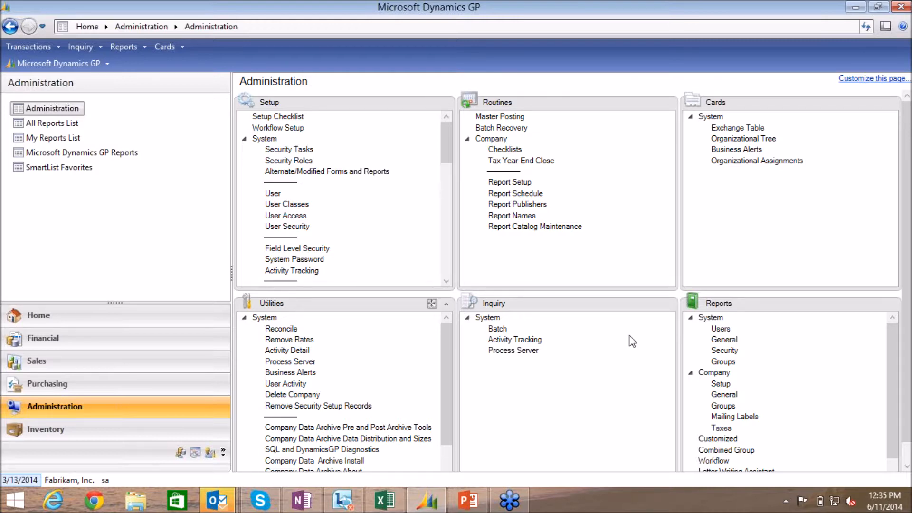
{"action": "scroll", "coordinate": [906, 190], "scroll_direction": "down", "scroll_amount": 1}
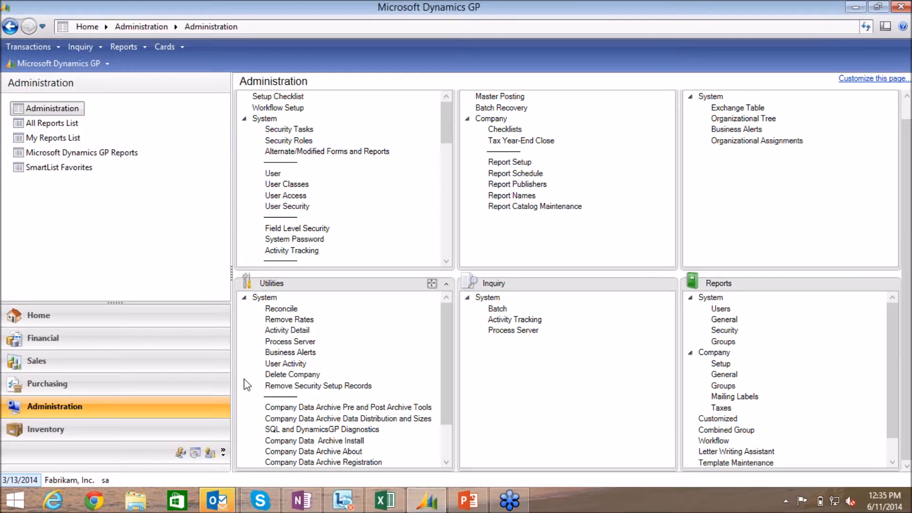
{"action": "left_click_drag", "start_coordinate": [447, 337], "coordinate": [446, 385]}
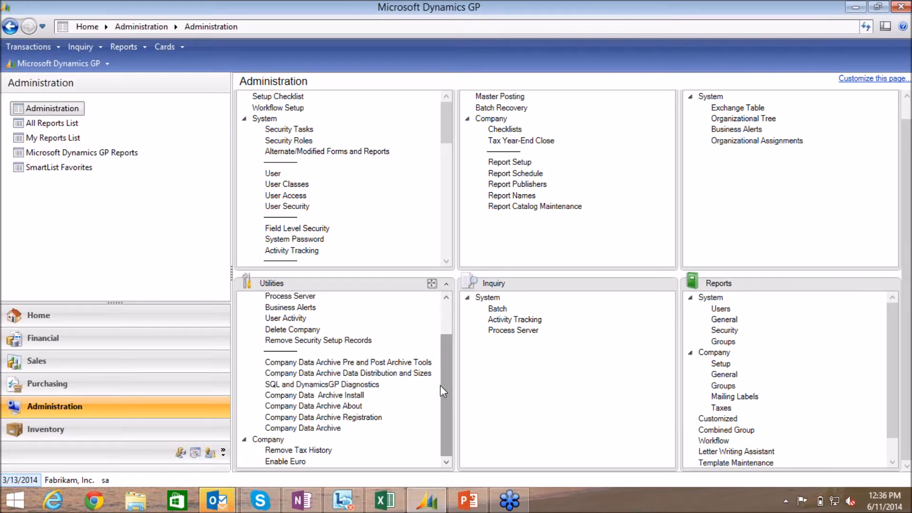
{"action": "left_click", "coordinate": [319, 429]}
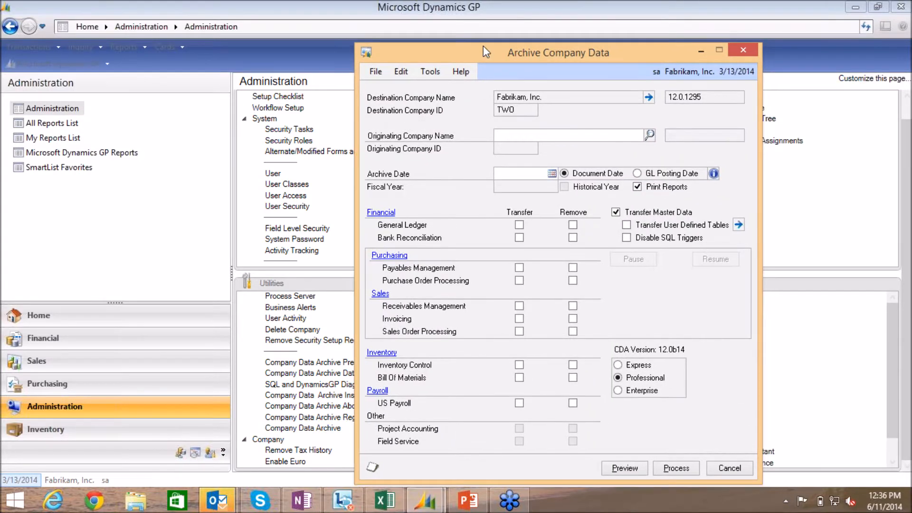
{"action": "left_click_drag", "start_coordinate": [483, 46], "coordinate": [464, 42]}
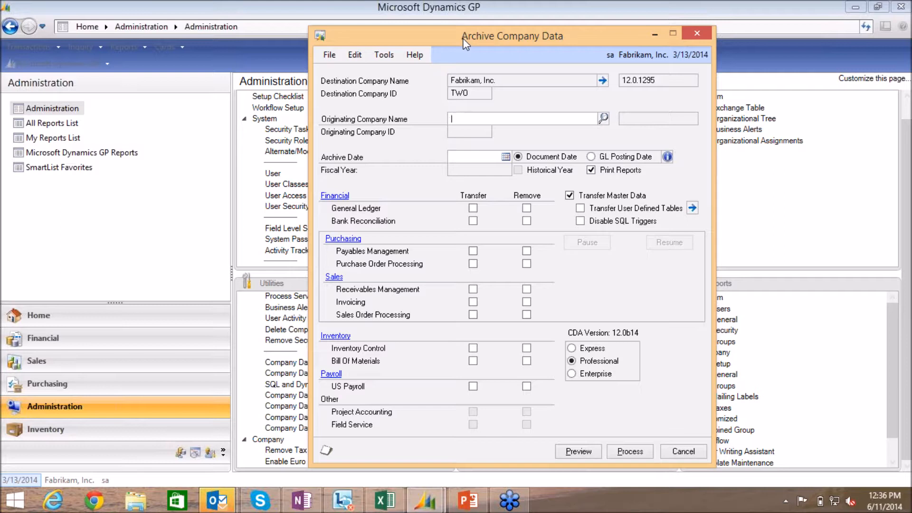
{"action": "left_click_drag", "start_coordinate": [463, 40], "coordinate": [434, 27]}
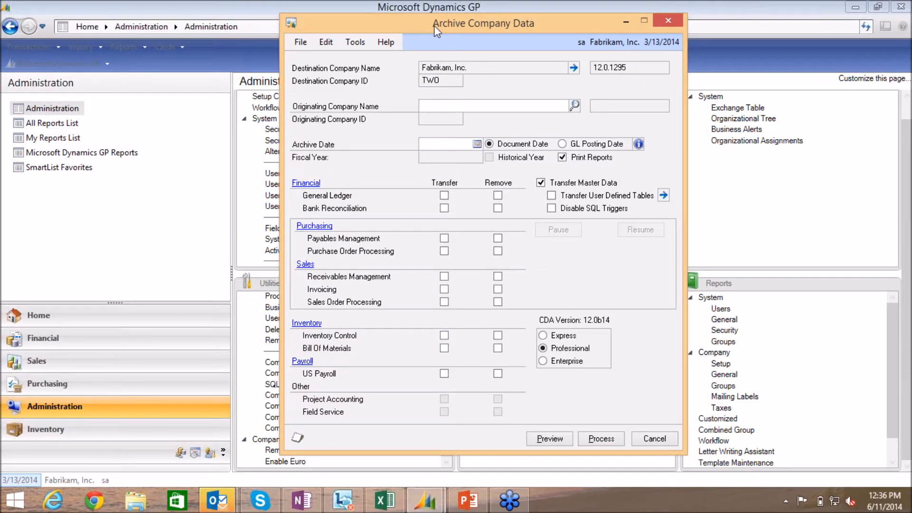
Try the Express edition with the General Ledger and Payables Management transfer and remove options, return to Professional, and close Archive Company Data.
{"action": "left_click", "coordinate": [544, 335]}
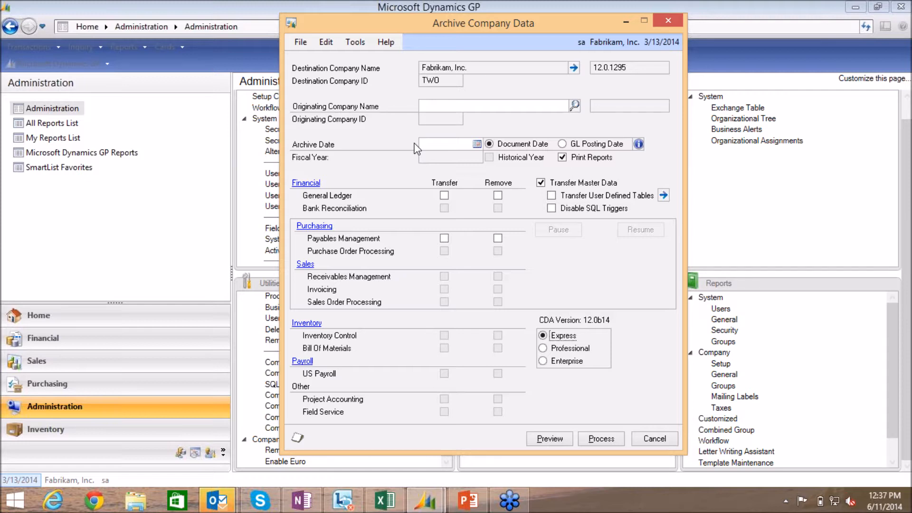
{"action": "left_click", "coordinate": [447, 196]}
{"action": "left_click", "coordinate": [456, 291]}
{"action": "left_click", "coordinate": [444, 238]}
{"action": "left_click", "coordinate": [495, 239]}
{"action": "left_click", "coordinate": [443, 240]}
{"action": "left_click", "coordinate": [497, 242]}
{"action": "left_click", "coordinate": [544, 348]}
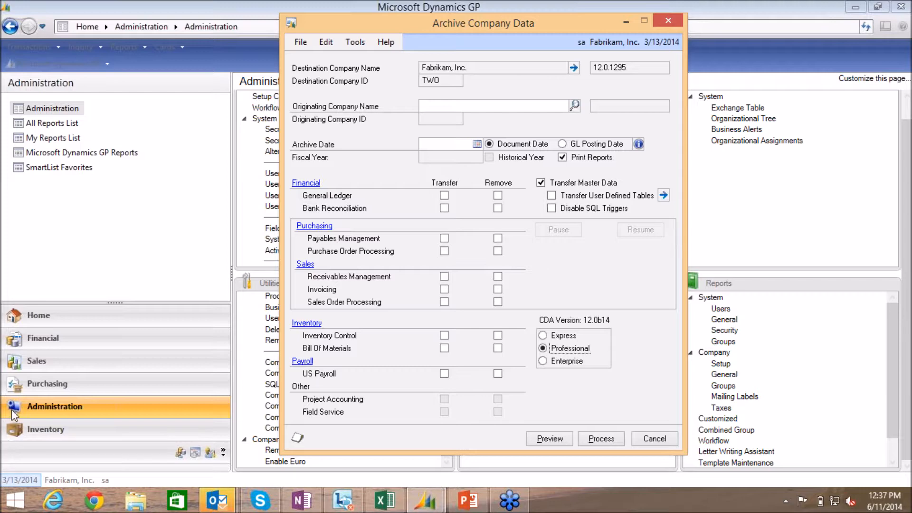
{"action": "left_click", "coordinate": [665, 25]}
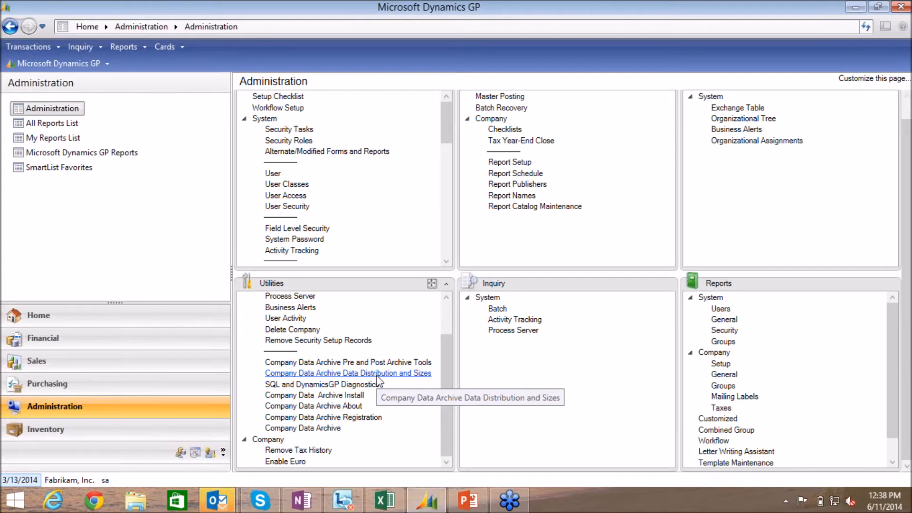
Open Company Data Archive Data Distribution and Sizes and calculate database sizes for 5 calendar years.
{"action": "left_click", "coordinate": [377, 374]}
{"action": "left_click_drag", "start_coordinate": [427, 26], "coordinate": [433, 19]}
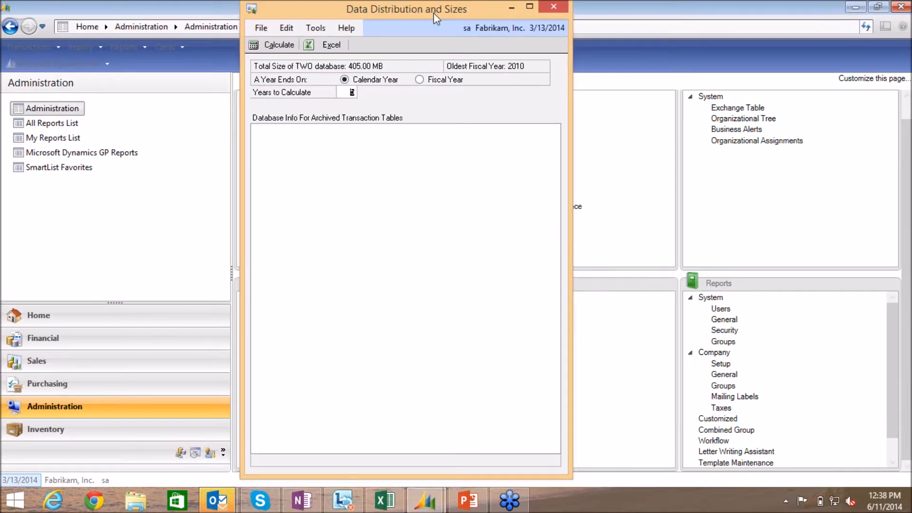
{"action": "left_click", "coordinate": [278, 46]}
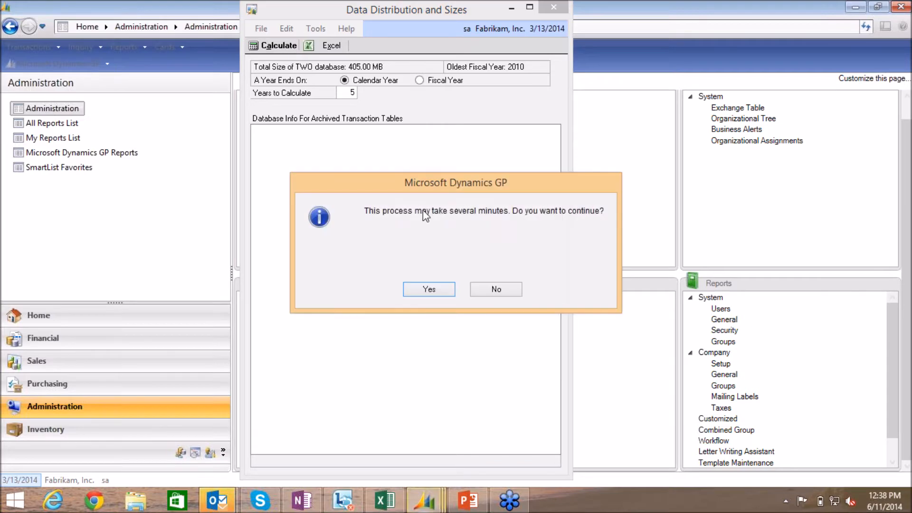
{"action": "left_click", "coordinate": [447, 293]}
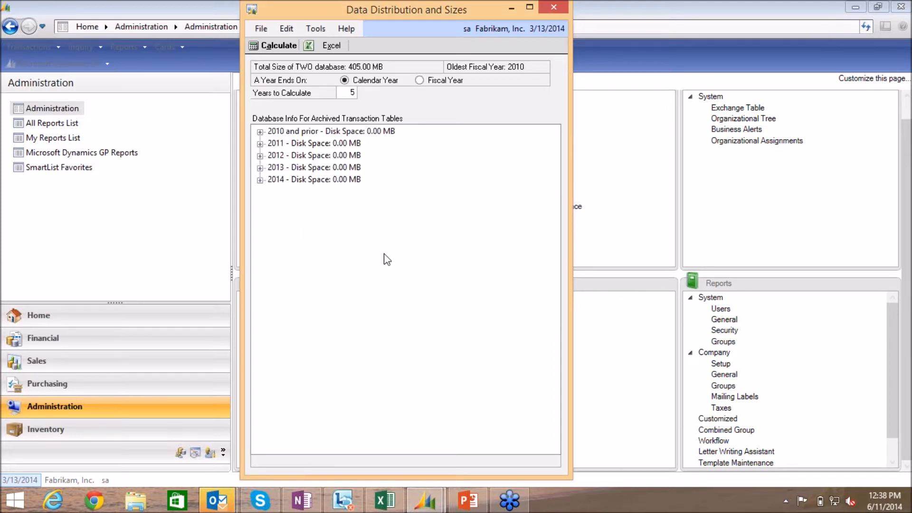
Examine the 2011 disk space by module, including the Payables Management tables, and collapse the year again.
{"action": "left_click", "coordinate": [260, 144]}
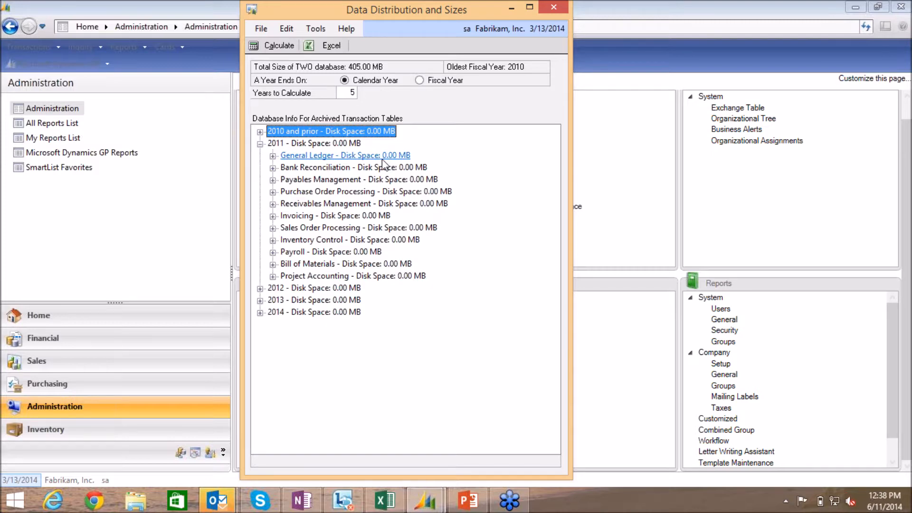
{"action": "left_click", "coordinate": [272, 180]}
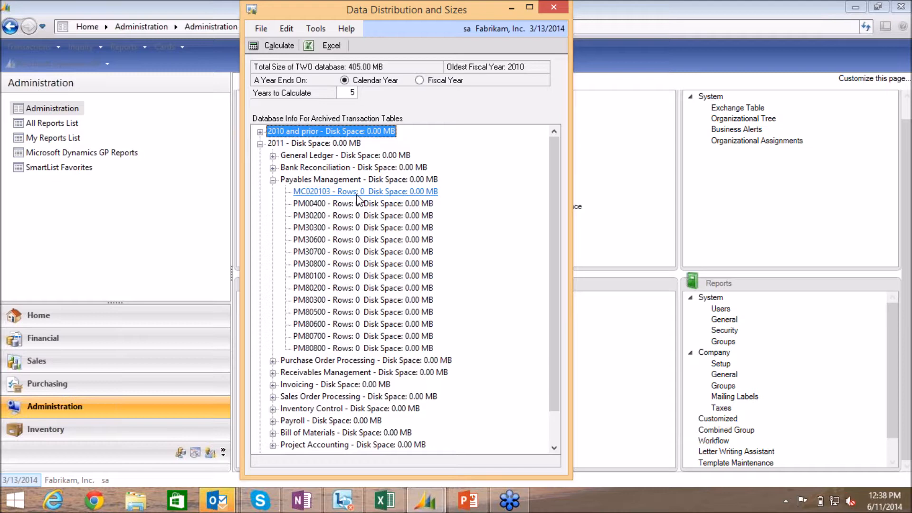
{"action": "left_click", "coordinate": [272, 179]}
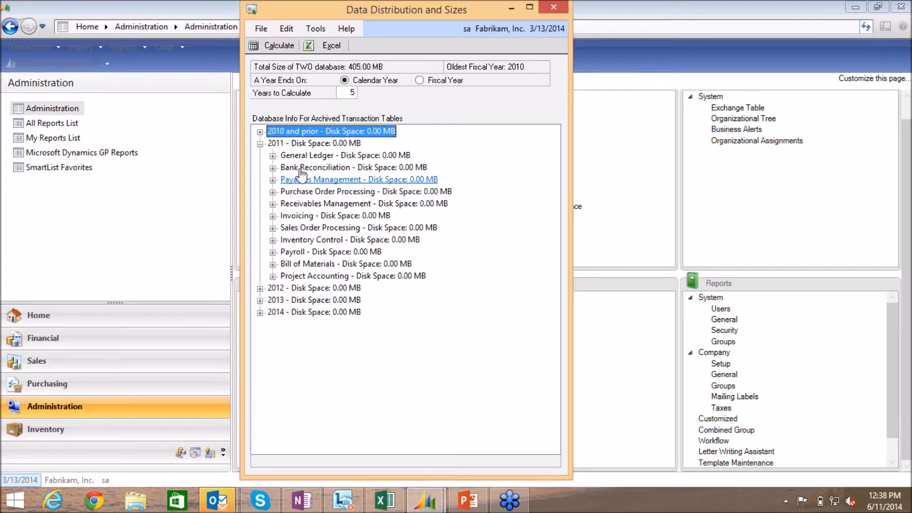
{"action": "left_click", "coordinate": [259, 144]}
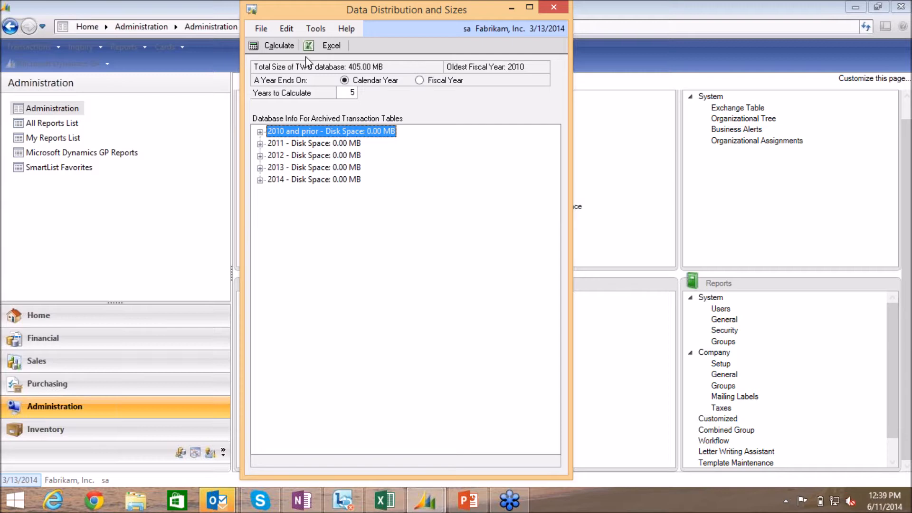
Switch to the PADBSizing2014113 workbook in Excel, review its disk space pivot table and chart, and close the workbook and Data Distribution and Sizes.
{"action": "left_click", "coordinate": [328, 45]}
{"action": "left_click", "coordinate": [389, 507]}
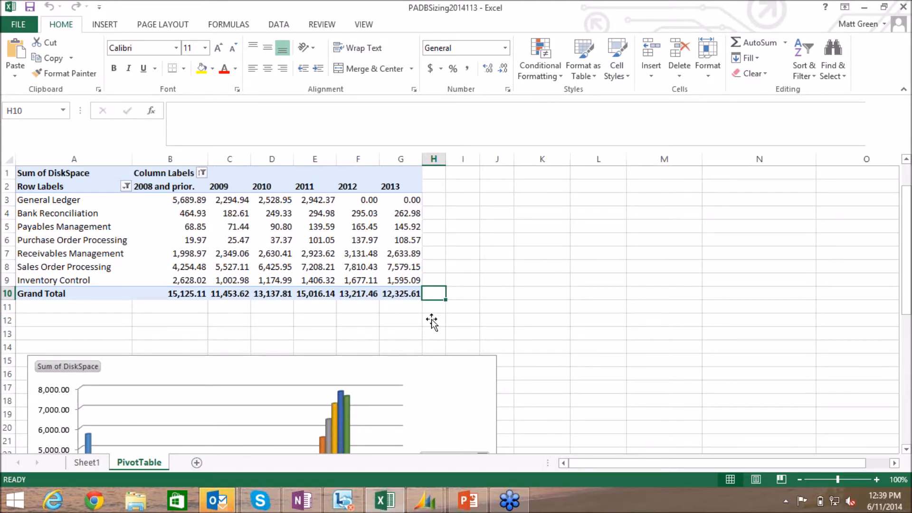
{"action": "scroll", "coordinate": [432, 322], "scroll_direction": "down", "scroll_amount": 1}
{"action": "scroll", "coordinate": [432, 322], "scroll_direction": "down", "scroll_amount": 4}
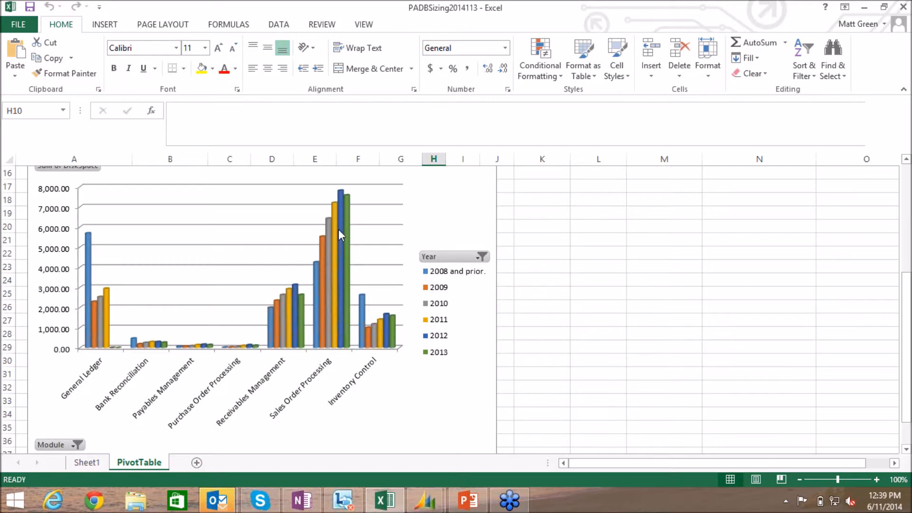
{"action": "mouse_move", "coordinate": [339, 230]}
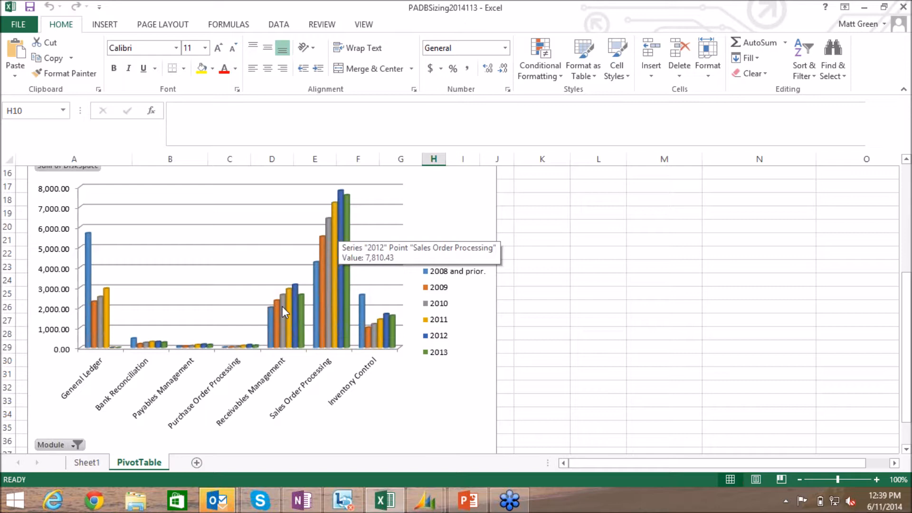
{"action": "mouse_move", "coordinate": [280, 330]}
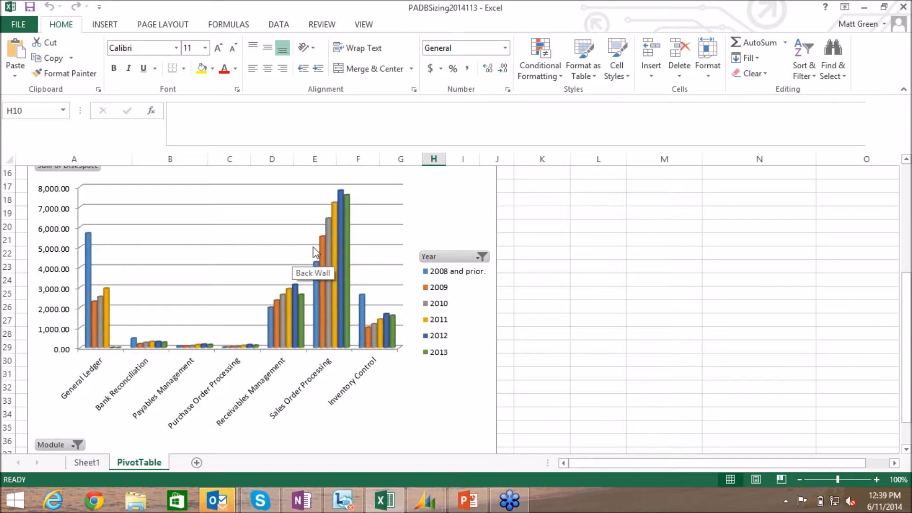
{"action": "left_click", "coordinate": [901, 7]}
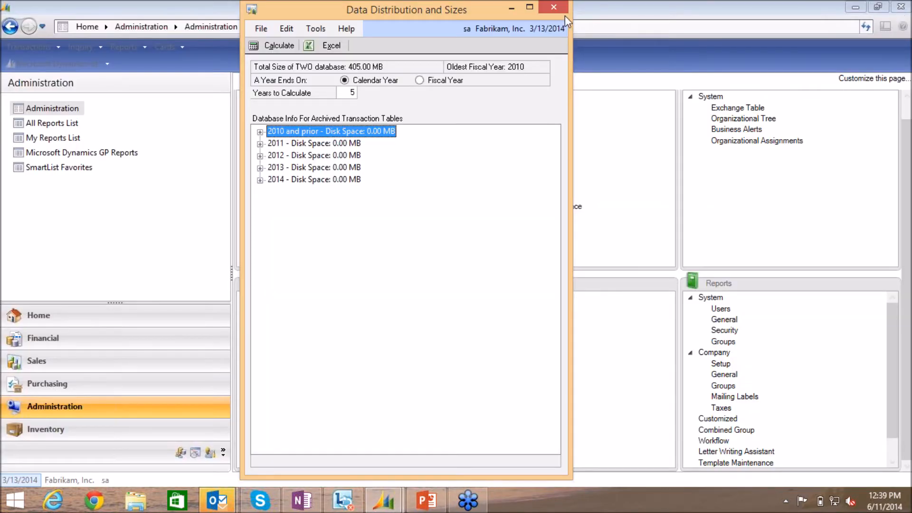
{"action": "left_click", "coordinate": [554, 7]}
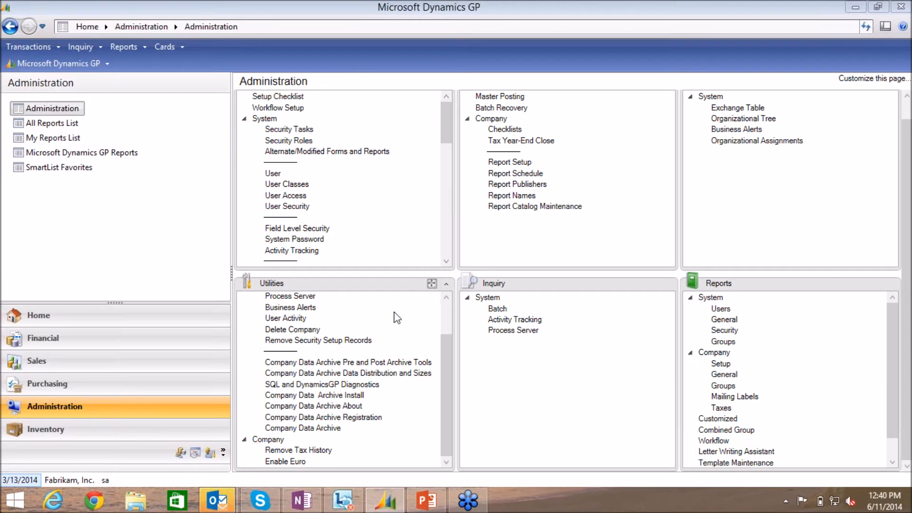
Open the Pre and Post Archive Tools, process the company's index check with 1,000 minimum rows, review the recommendations, and close the window.
{"action": "left_click", "coordinate": [380, 364]}
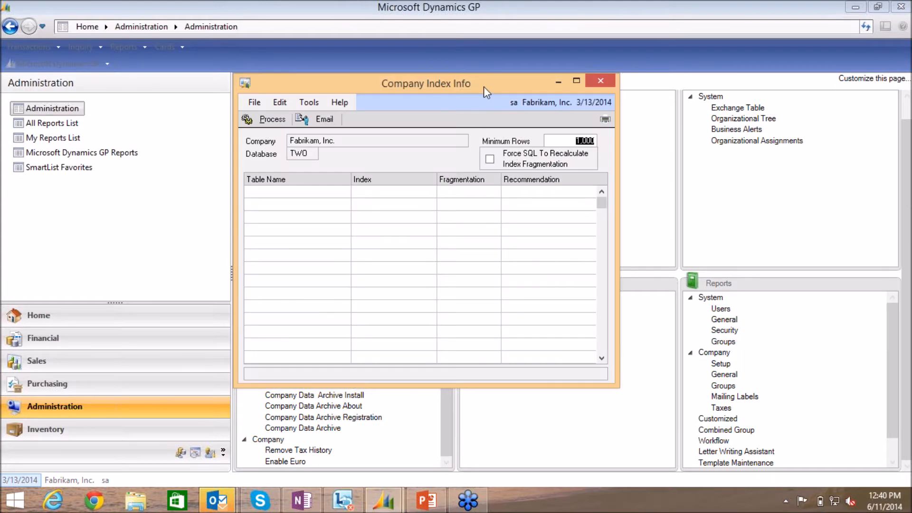
{"action": "left_click_drag", "start_coordinate": [485, 77], "coordinate": [488, 70]}
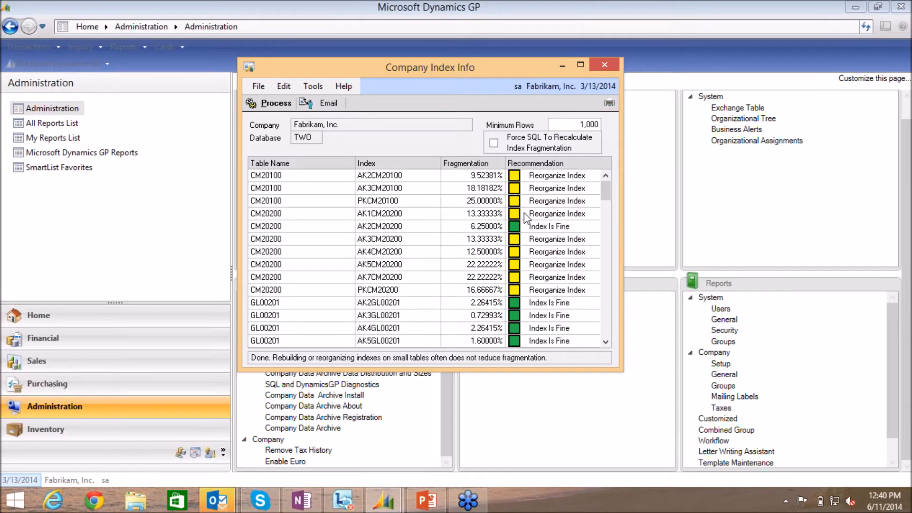
{"action": "left_click", "coordinate": [606, 341]}
{"action": "left_click", "coordinate": [605, 341]}
{"action": "scroll", "coordinate": [605, 342], "scroll_direction": "down", "scroll_amount": 10}
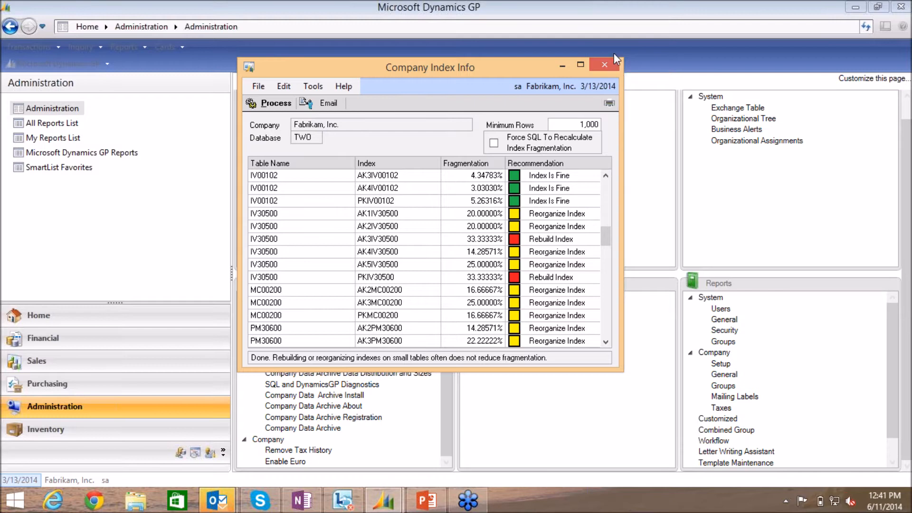
{"action": "left_click", "coordinate": [605, 66]}
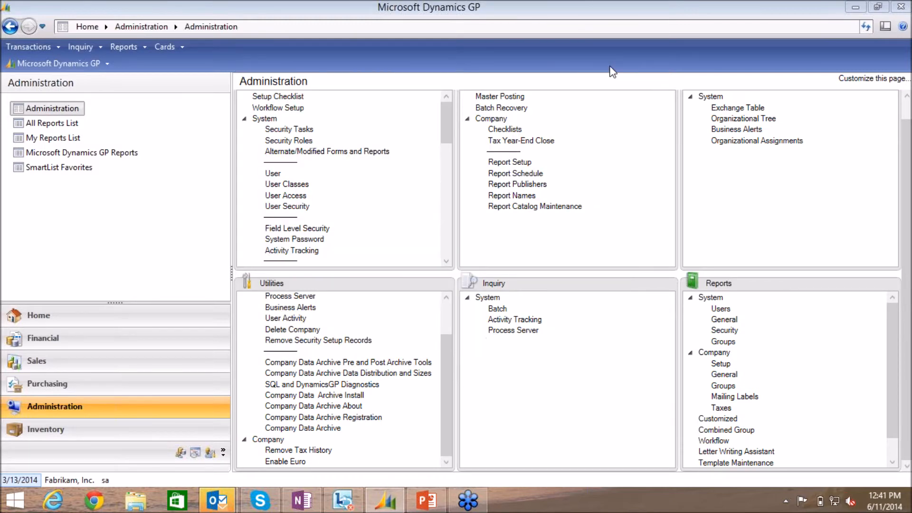
Open SQL and DynamicsGP Diagnostics from the Administration utilities and run all the listed diagnostics.
{"action": "left_click", "coordinate": [347, 386]}
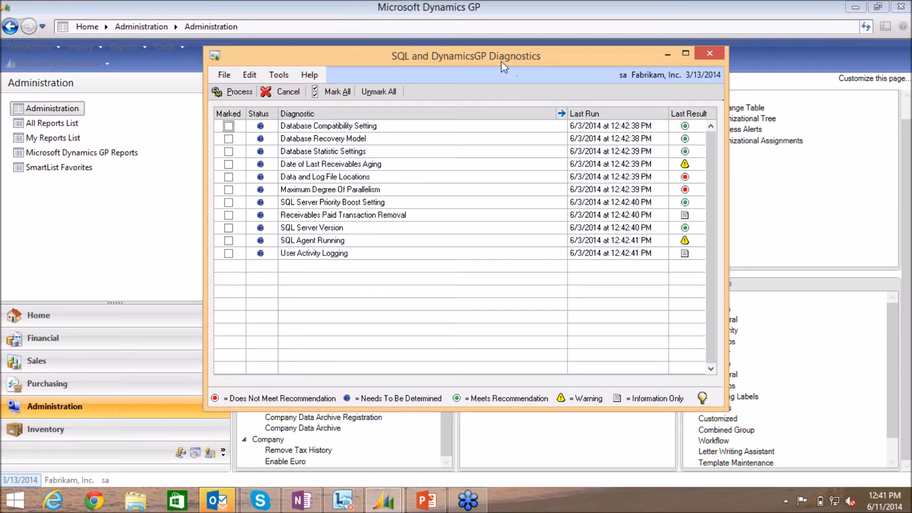
{"action": "left_click", "coordinate": [337, 94]}
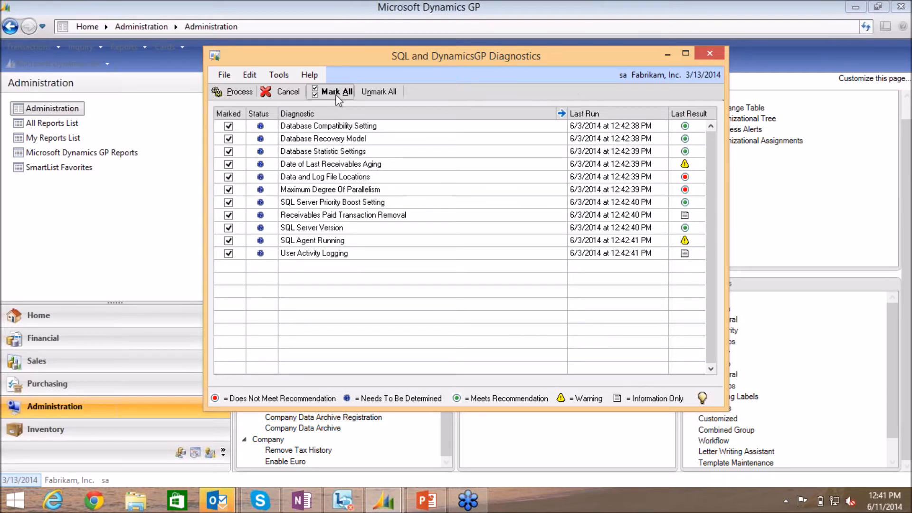
{"action": "left_click", "coordinate": [235, 98]}
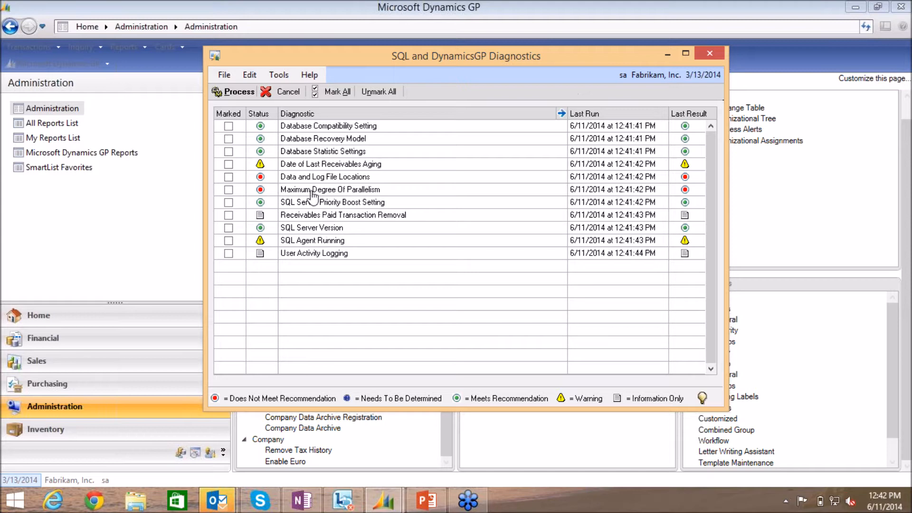
Review the Database Statistic Settings and Date of Last Receivables Aging diagnostic details, and close the diagnostics window.
{"action": "double_click", "coordinate": [295, 152]}
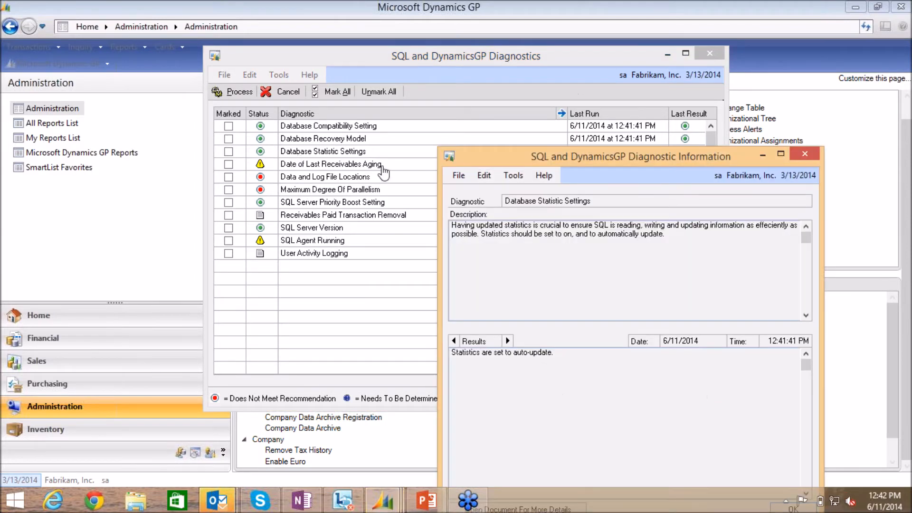
{"action": "left_click_drag", "start_coordinate": [609, 160], "coordinate": [587, 94]}
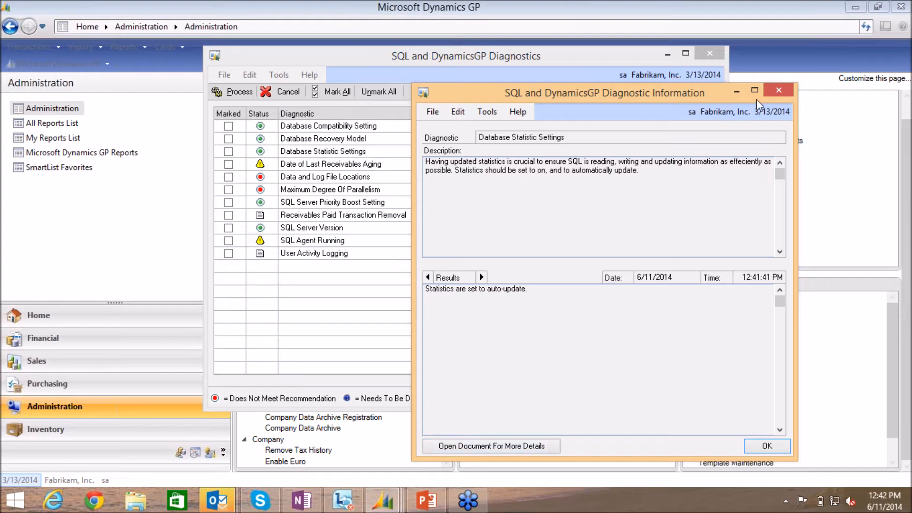
{"action": "left_click", "coordinate": [778, 90]}
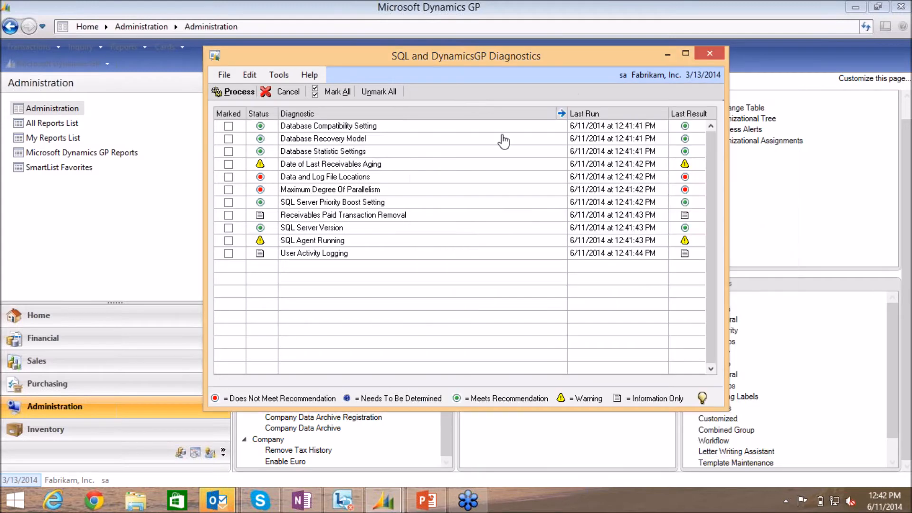
{"action": "double_click", "coordinate": [328, 165]}
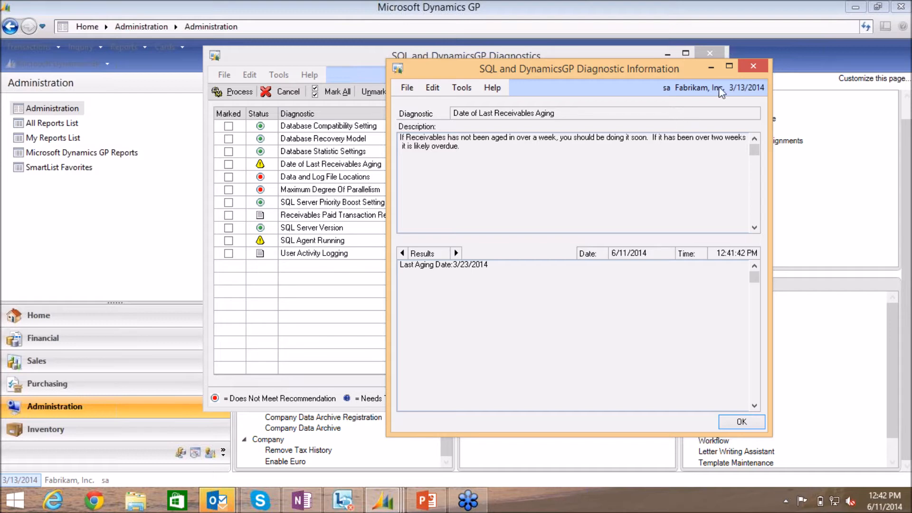
{"action": "left_click", "coordinate": [754, 69]}
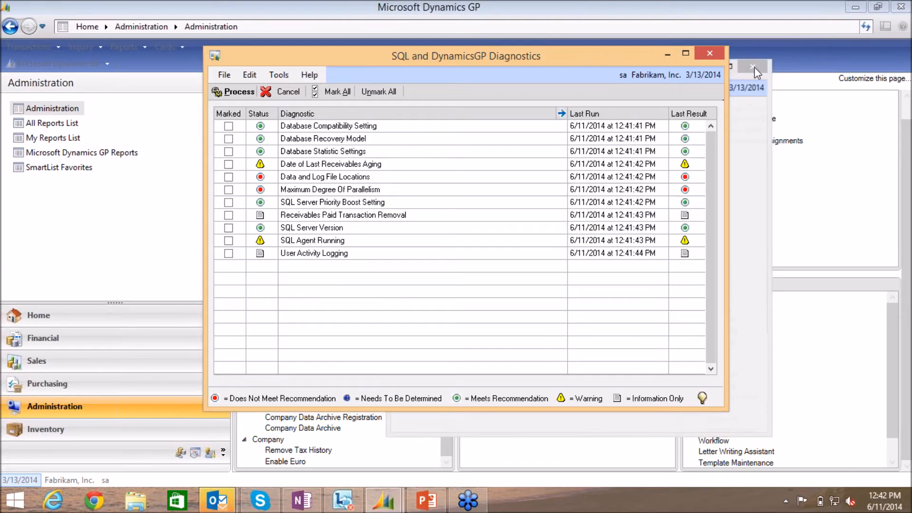
{"action": "left_click", "coordinate": [710, 54]}
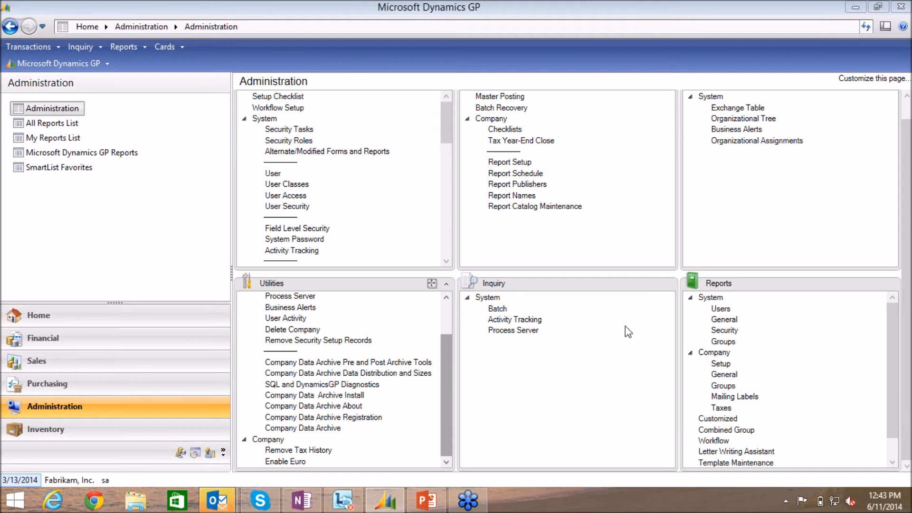
Switch to the CM Presentation in PowerPoint, start the slide show from slide 4, and advance to the ROI slide.
{"action": "left_click_drag", "start_coordinate": [906, 332], "coordinate": [906, 311]}
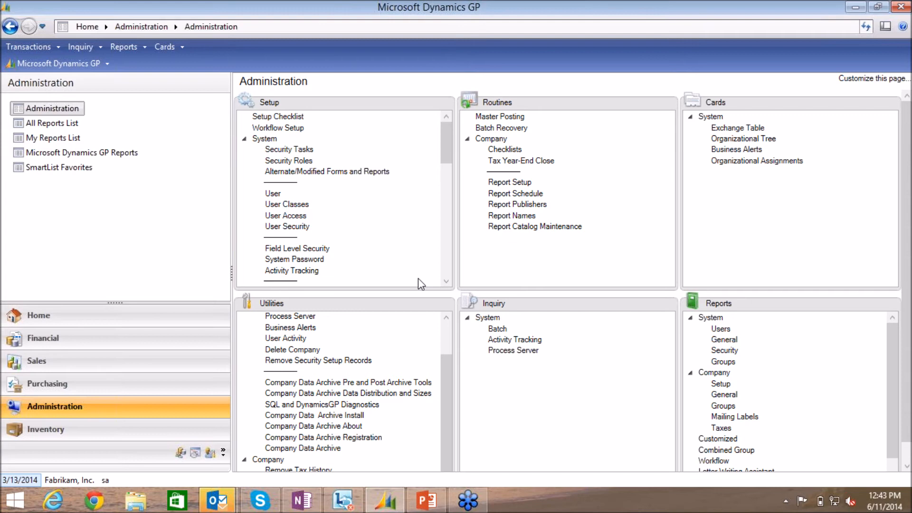
{"action": "left_click", "coordinate": [426, 499]}
{"action": "left_click", "coordinate": [64, 67]}
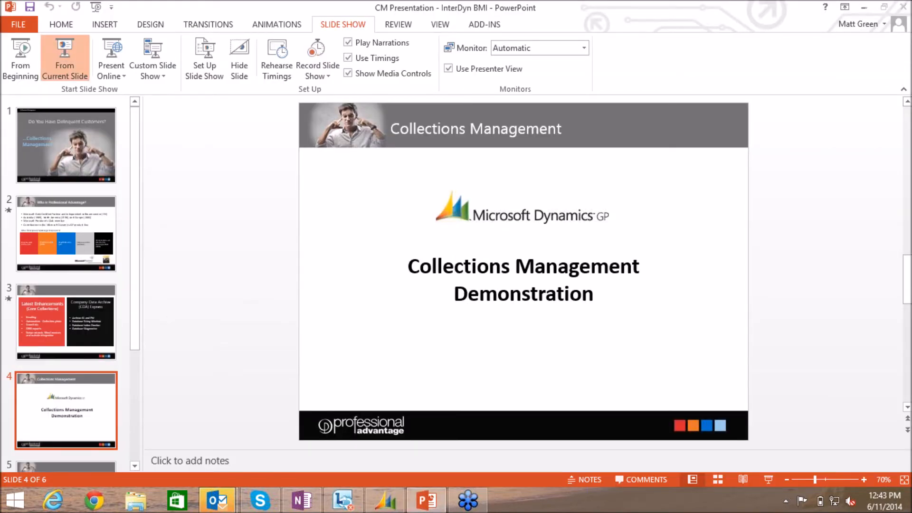
{"action": "key", "text": "Right"}
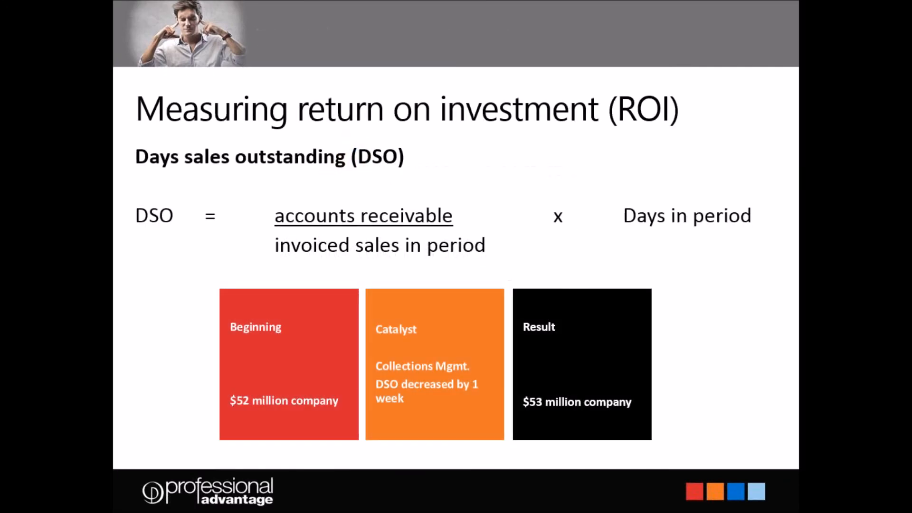